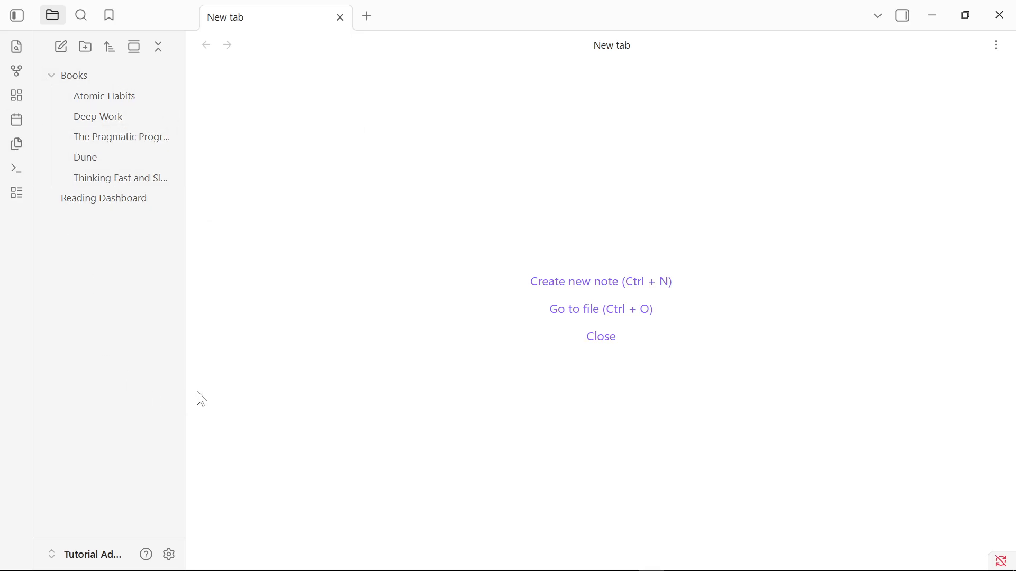
- Open the community plugins settings and turn on community plugins for the vault
click(170, 556)
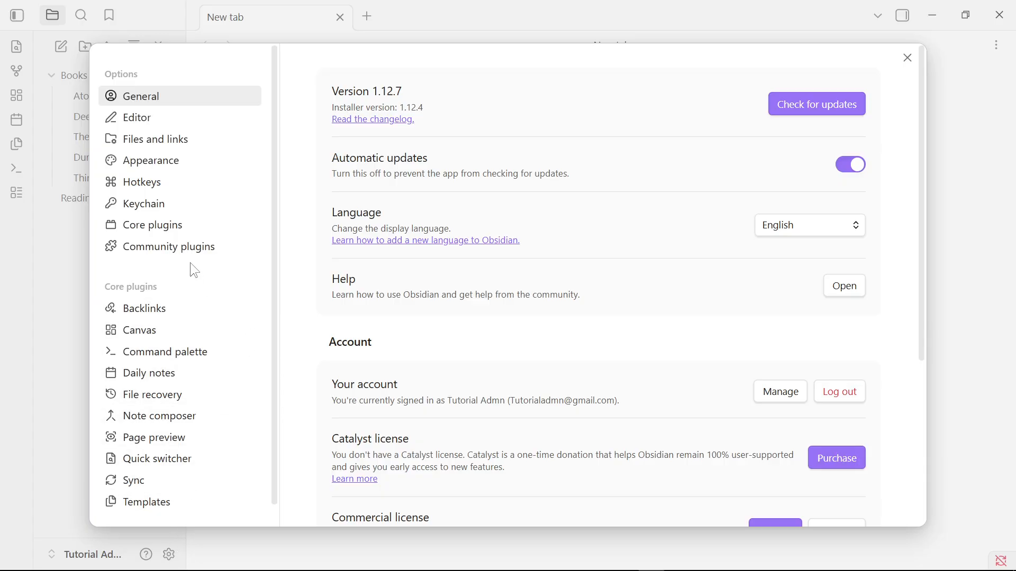
click(163, 247)
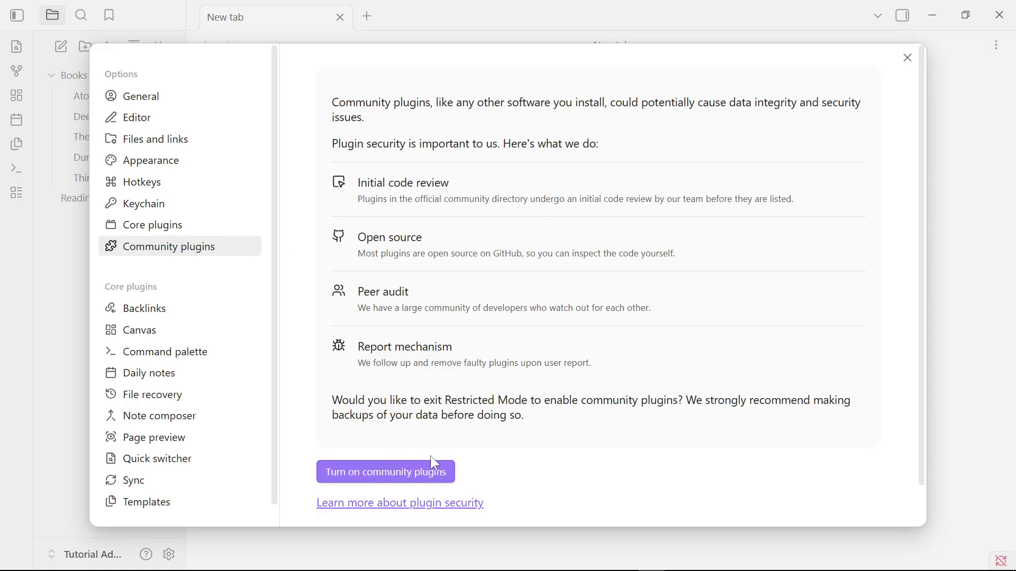
click(398, 466)
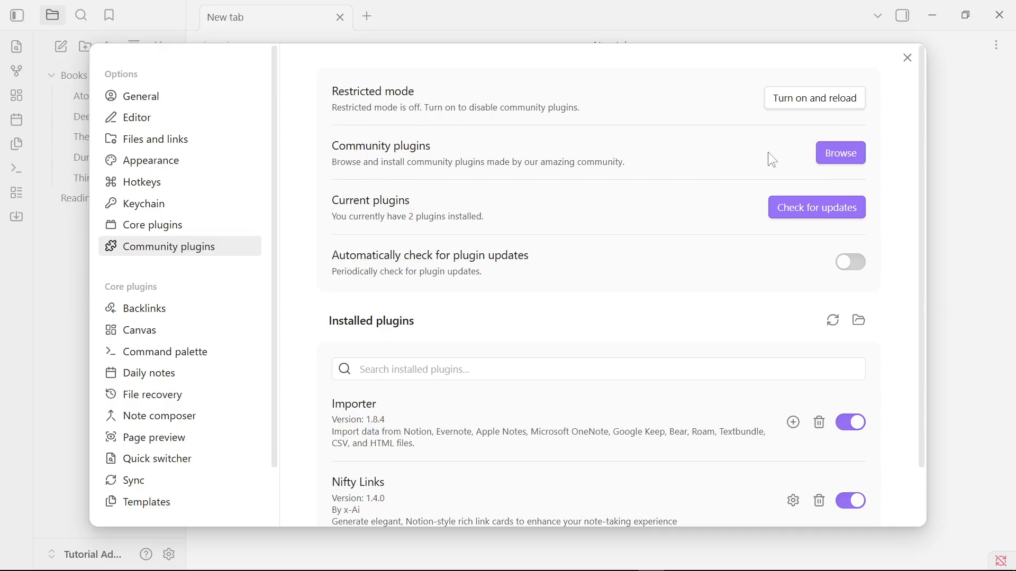
- Search the community plugins for "data", install and enable Dataview, and close the settings
click(827, 152)
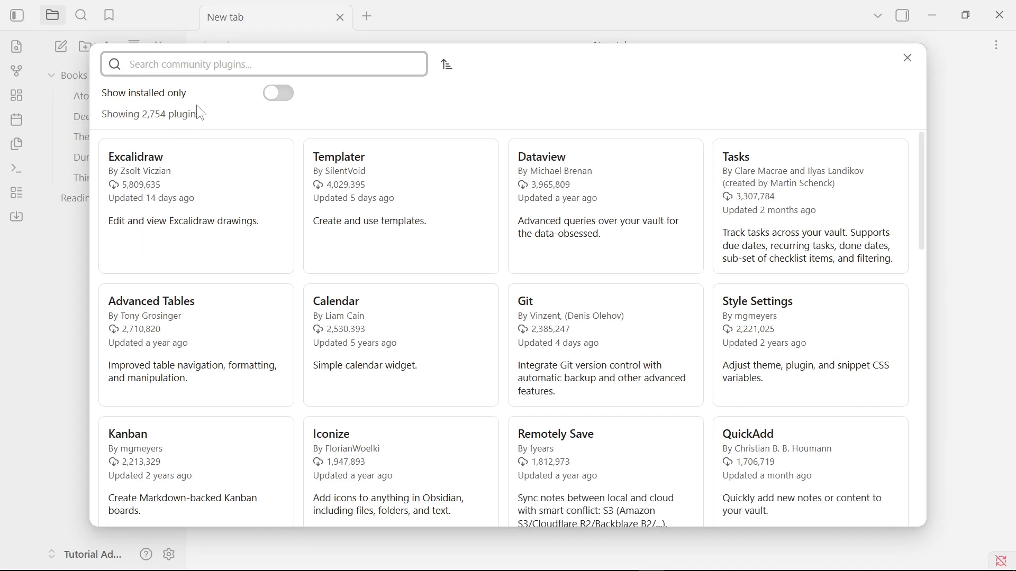
text(data)
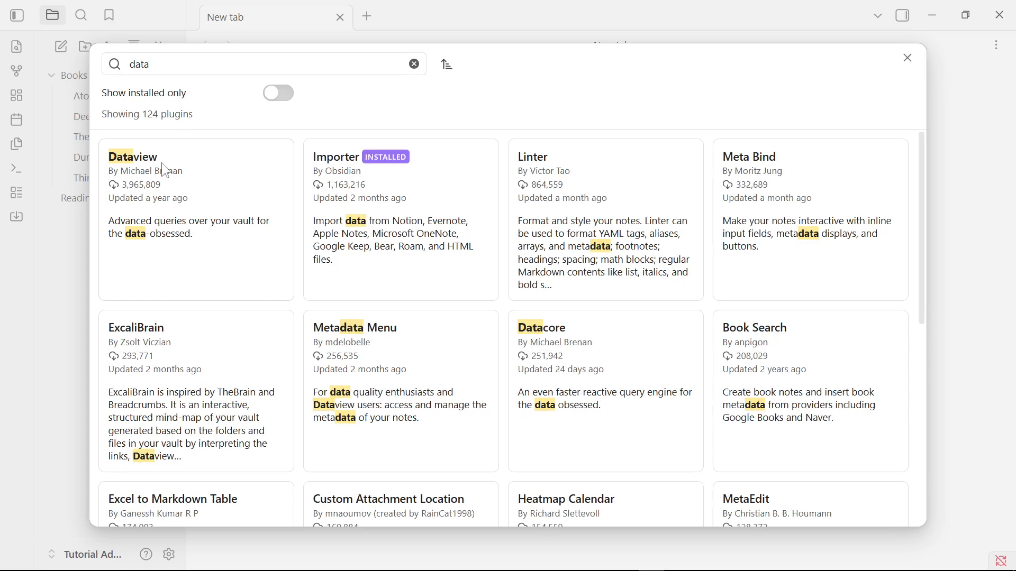
click(284, 209)
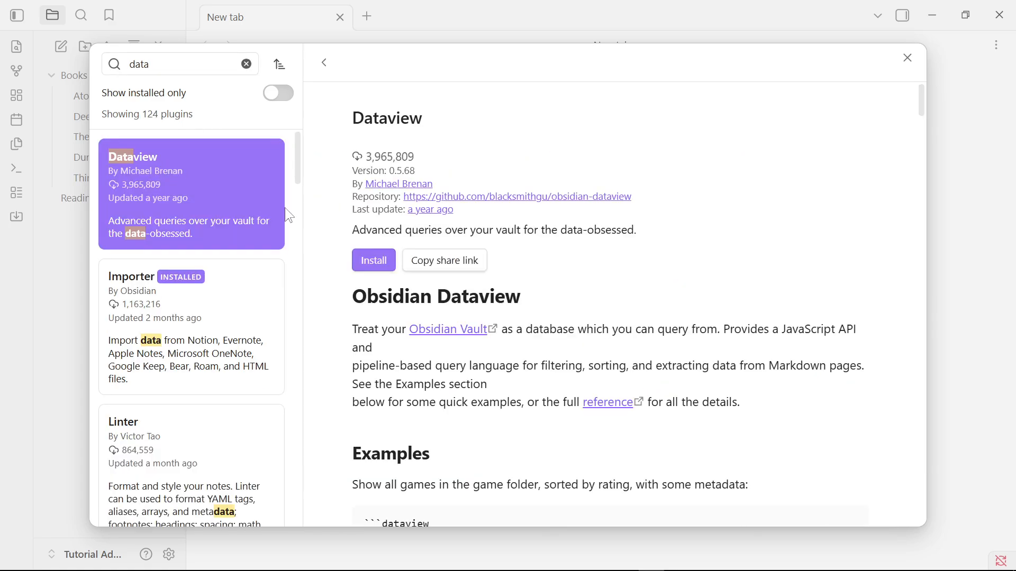
click(367, 260)
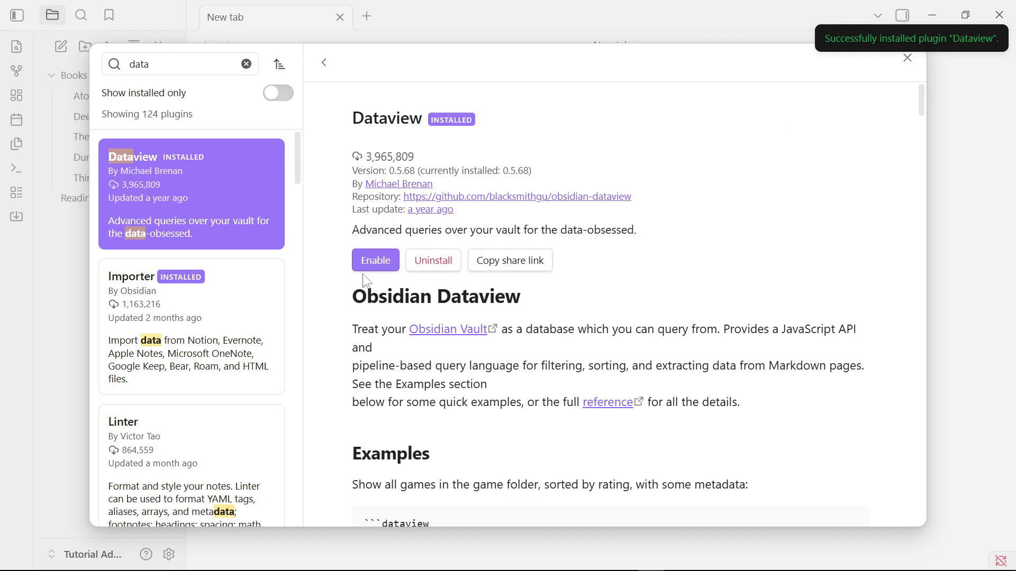
click(390, 264)
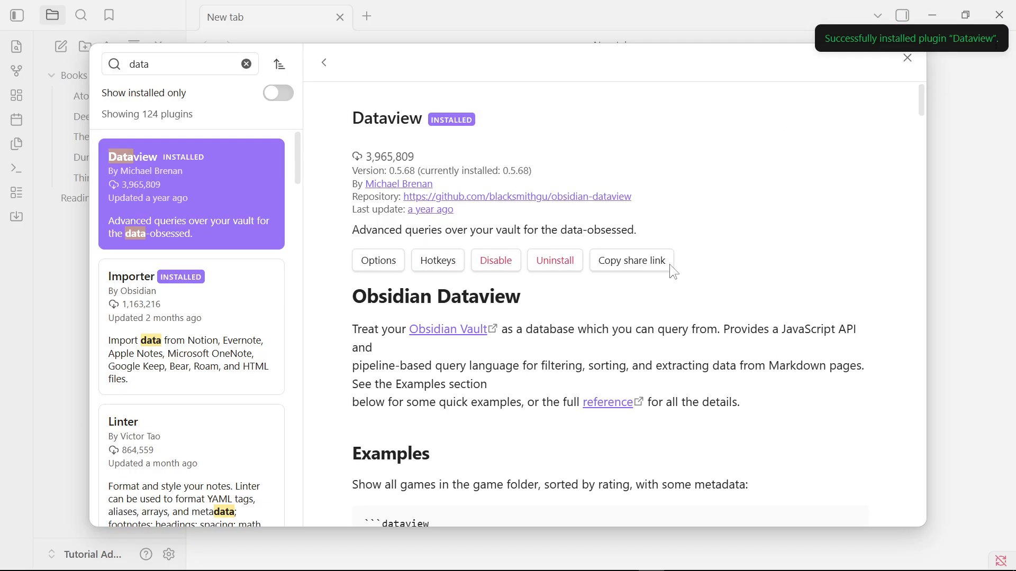
click(909, 58)
click(909, 58)
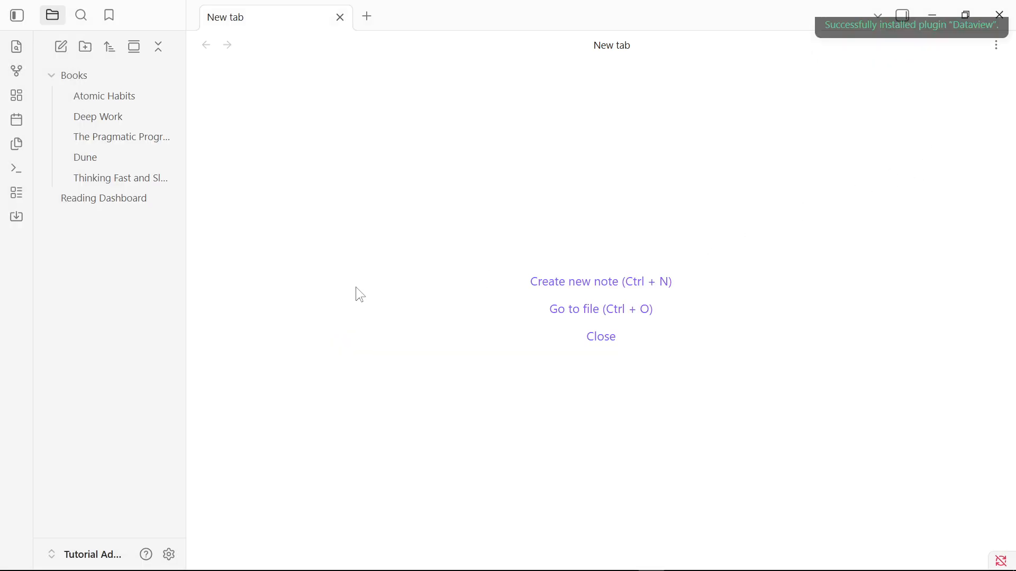
- Open the Reading Dashboard note, view its Dataview query in reading view, and return to editing
click(101, 199)
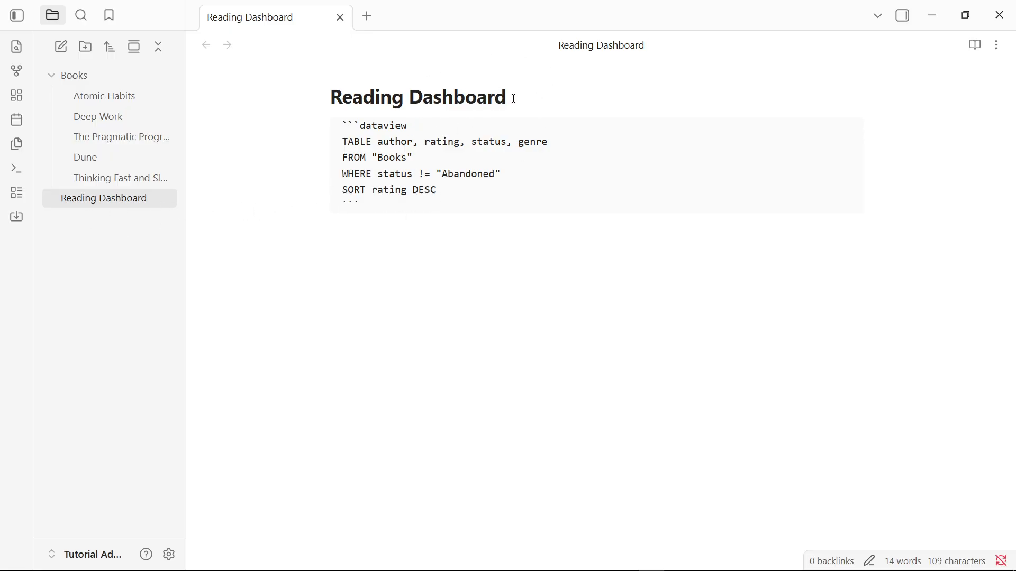
drag(515, 99, 322, 100)
drag(381, 207, 343, 125)
click(390, 203)
key(ctrl+e)
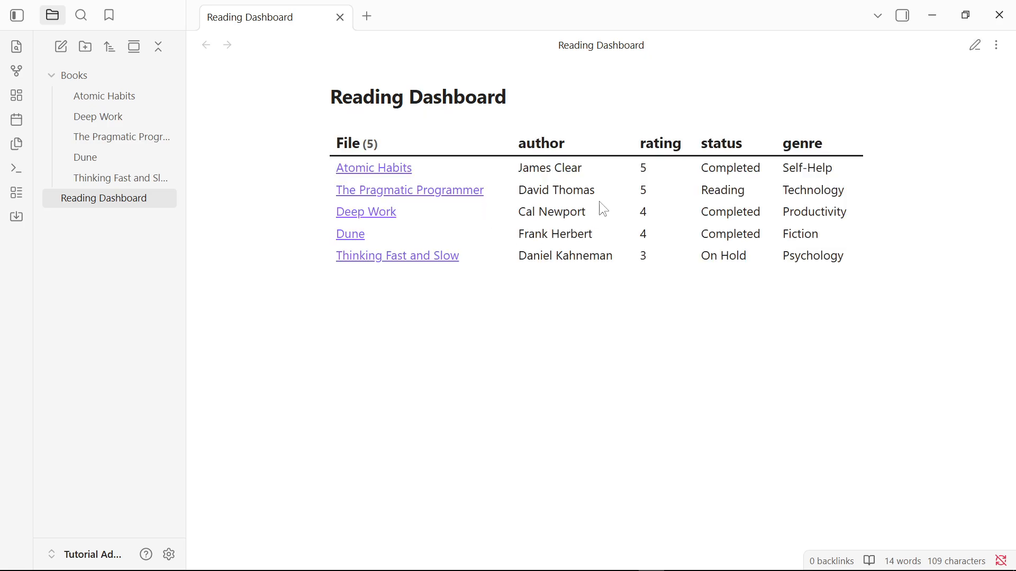
key(ctrl+e)
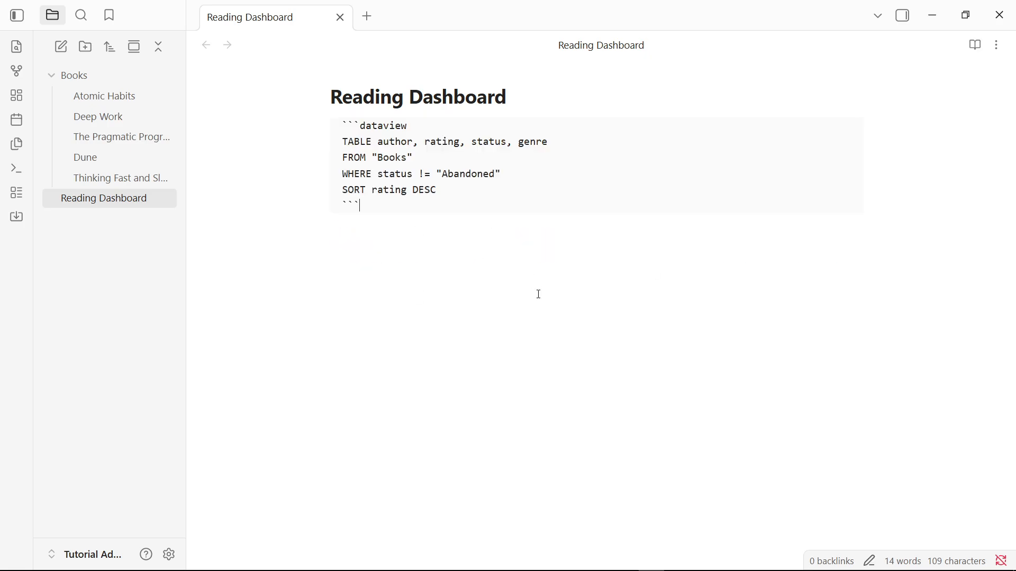
- Copy the Dataview query from the TABLE line through the SORT line, without the surrounding code fences
drag(373, 202, 344, 127)
click(374, 201)
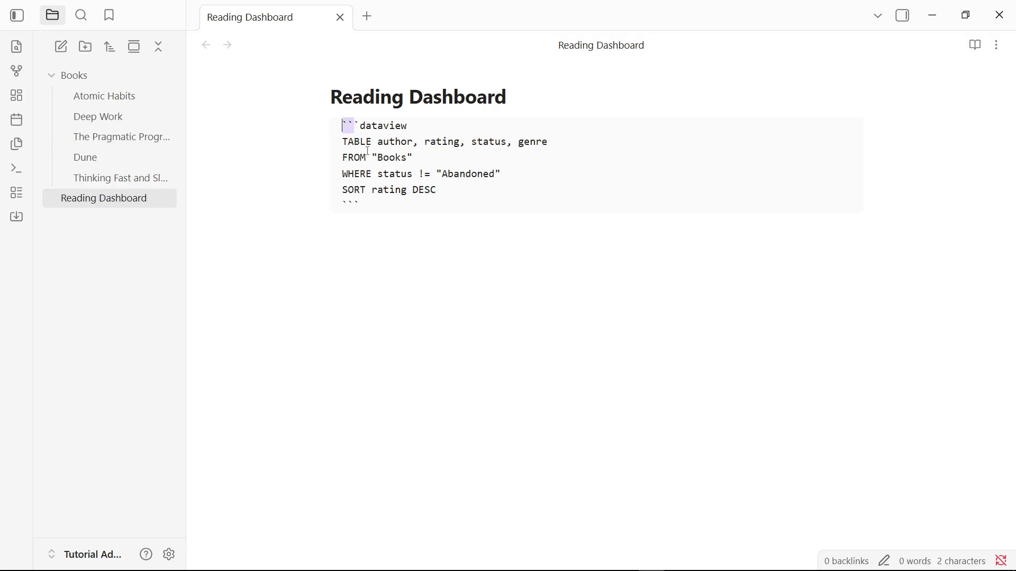
click(374, 205)
drag(374, 204, 330, 205)
click(394, 206)
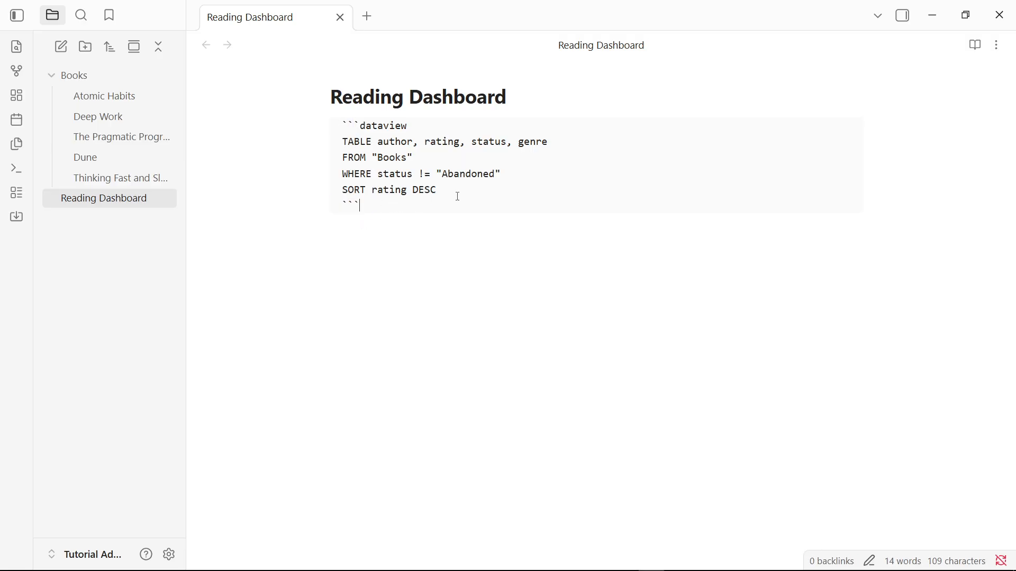
drag(455, 192, 325, 148)
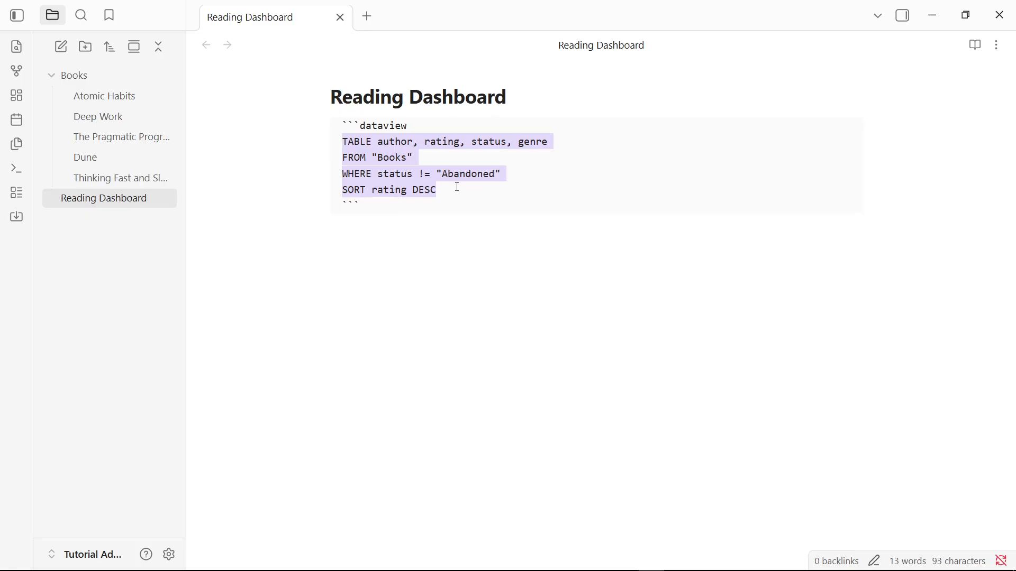
right_click(389, 171)
click(388, 172)
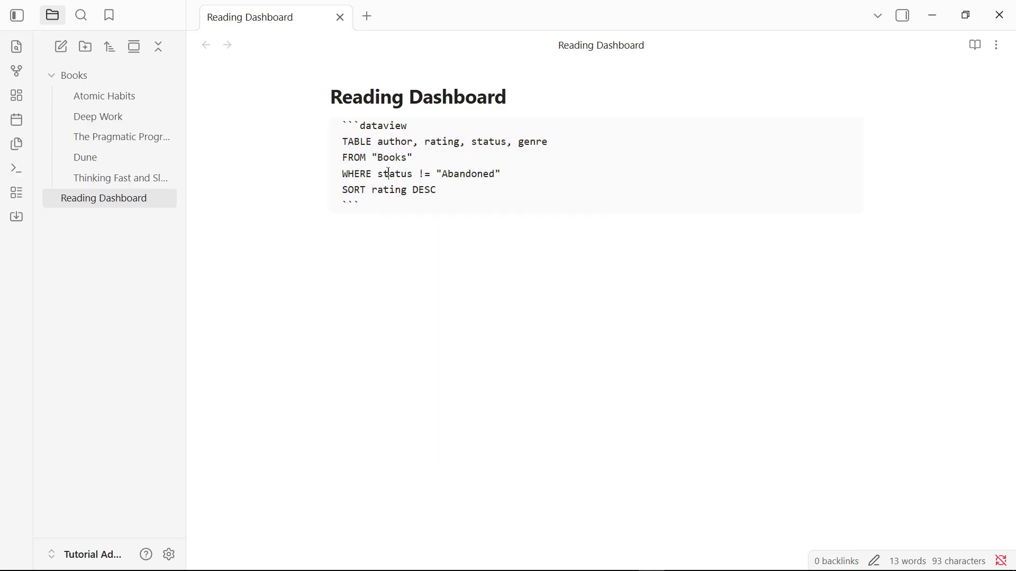
drag(438, 190, 327, 145)
key(ctrl+c)
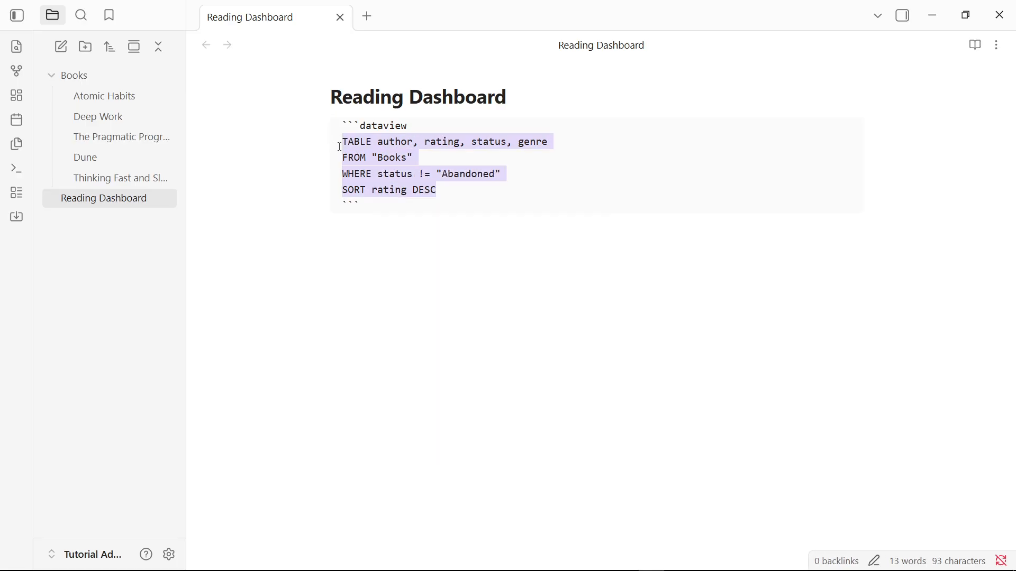
- Switch to the Bases Toolbox Dataview Converter in the browser and paste the copied query for conversion
key(alt+Tab)
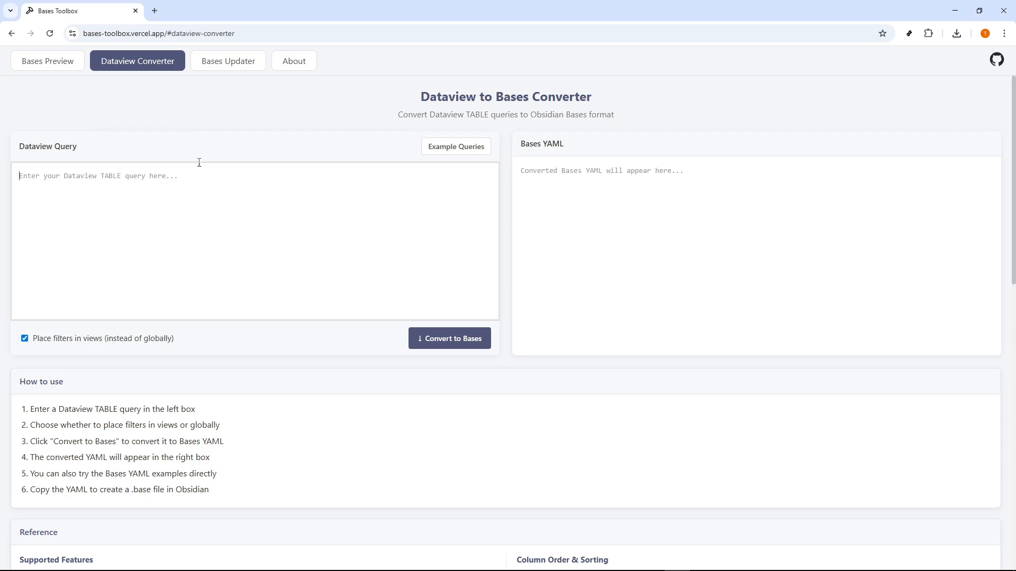
click(270, 31)
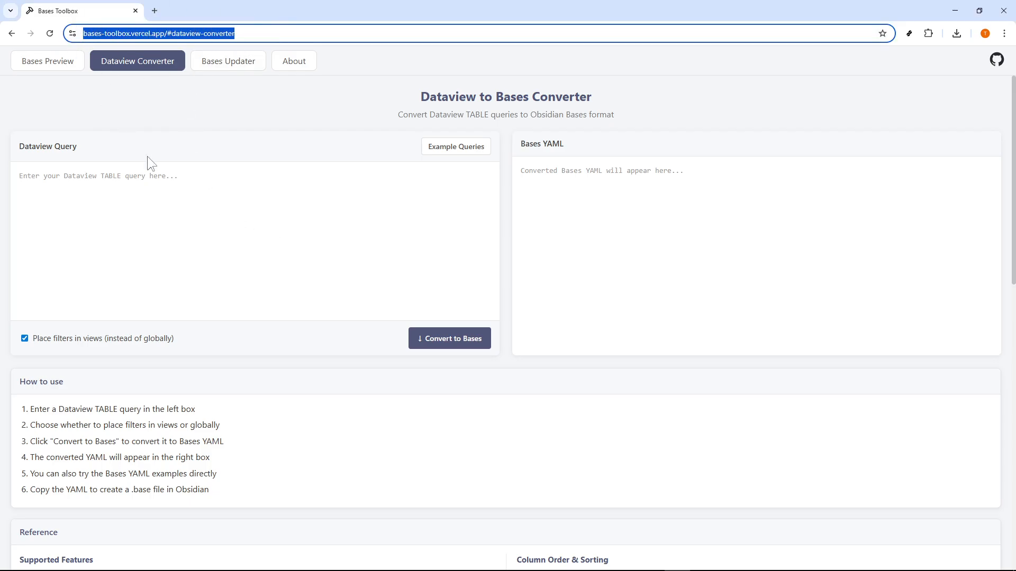
click(144, 203)
drag(88, 149, 36, 149)
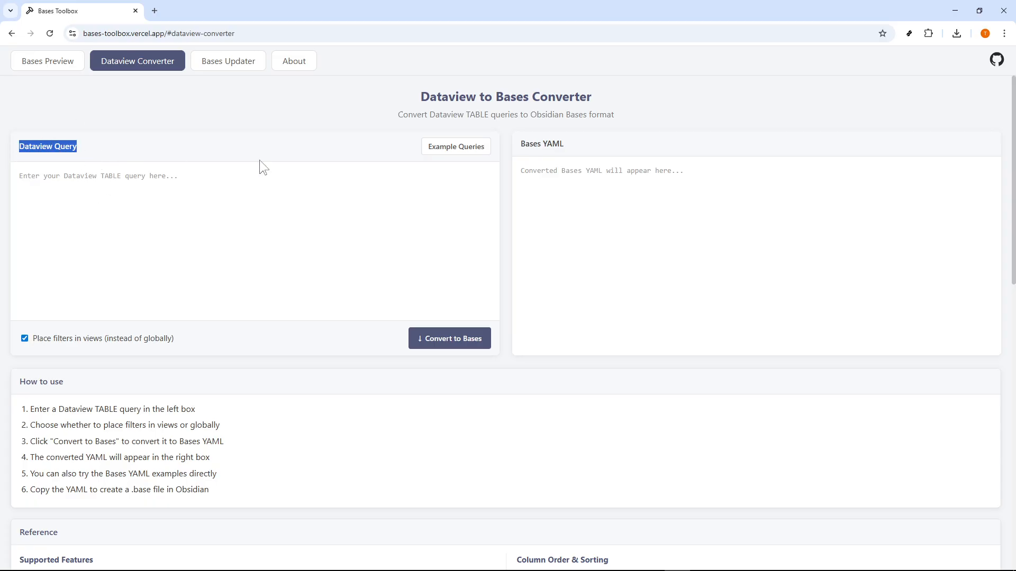
click(528, 157)
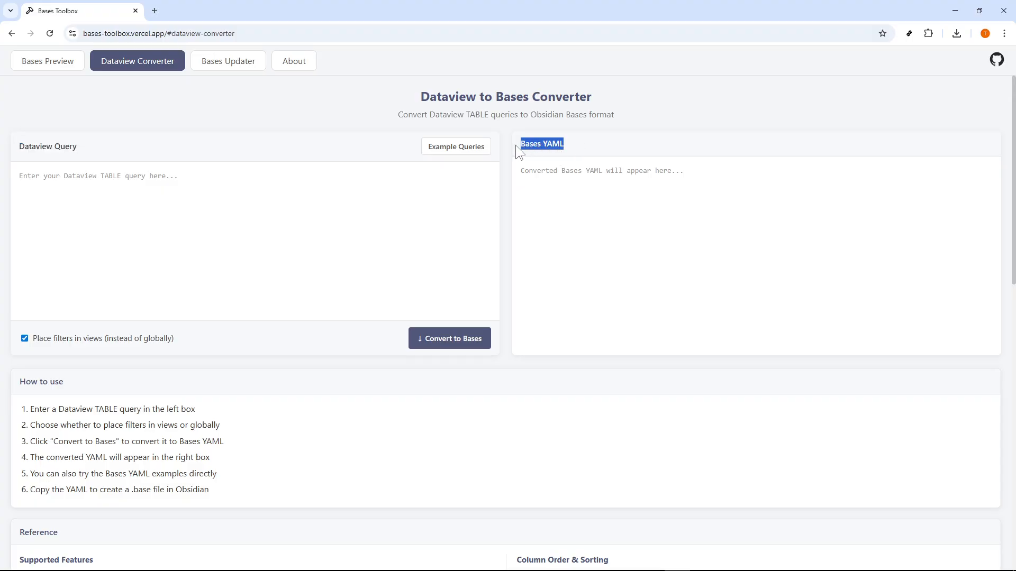
click(572, 163)
click(140, 202)
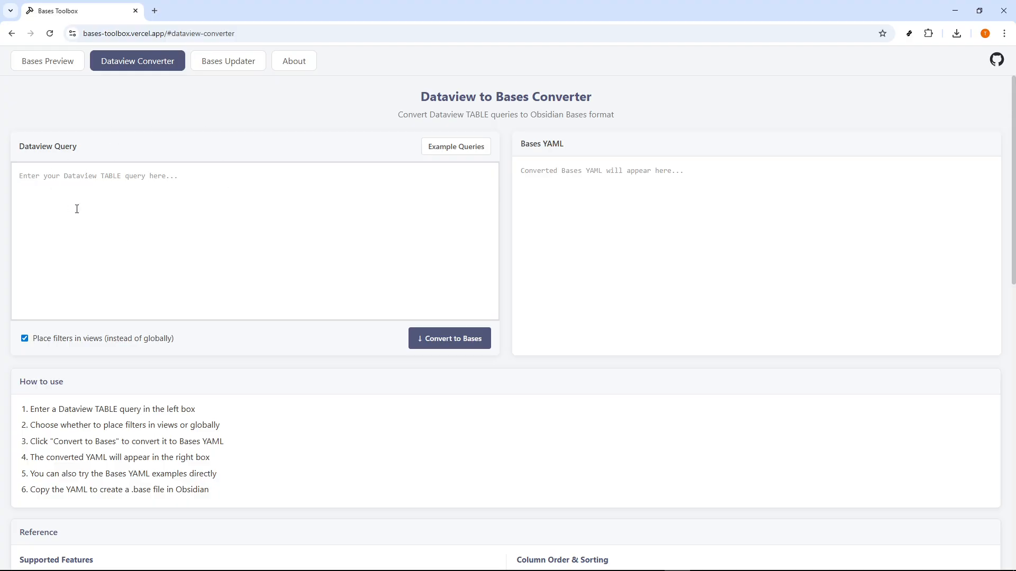
key(ctrl+v)
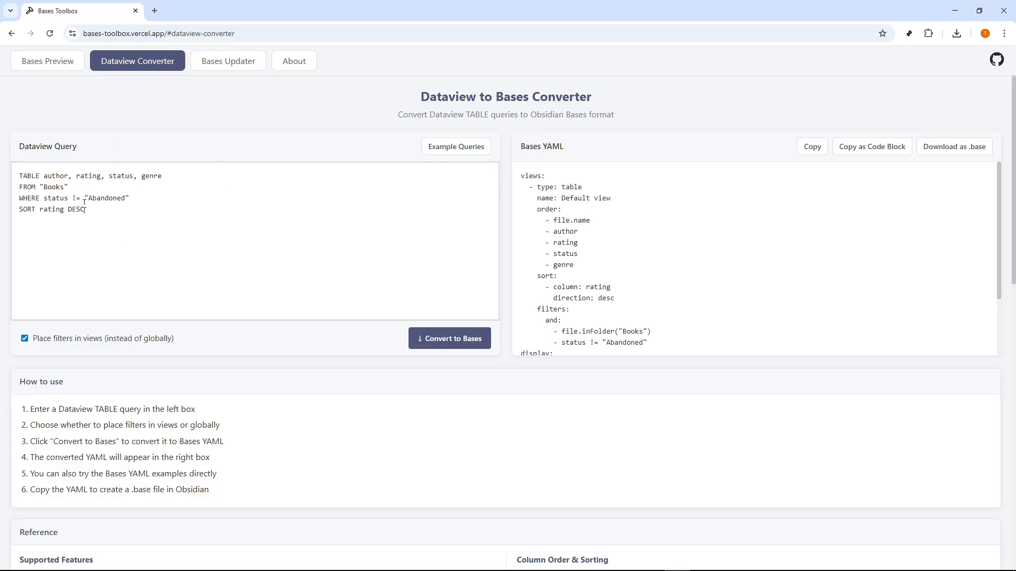
- Examine the pasted Dataview query and the whole converted Bases YAML, from the views section to the display section
drag(95, 212, 16, 171)
click(123, 216)
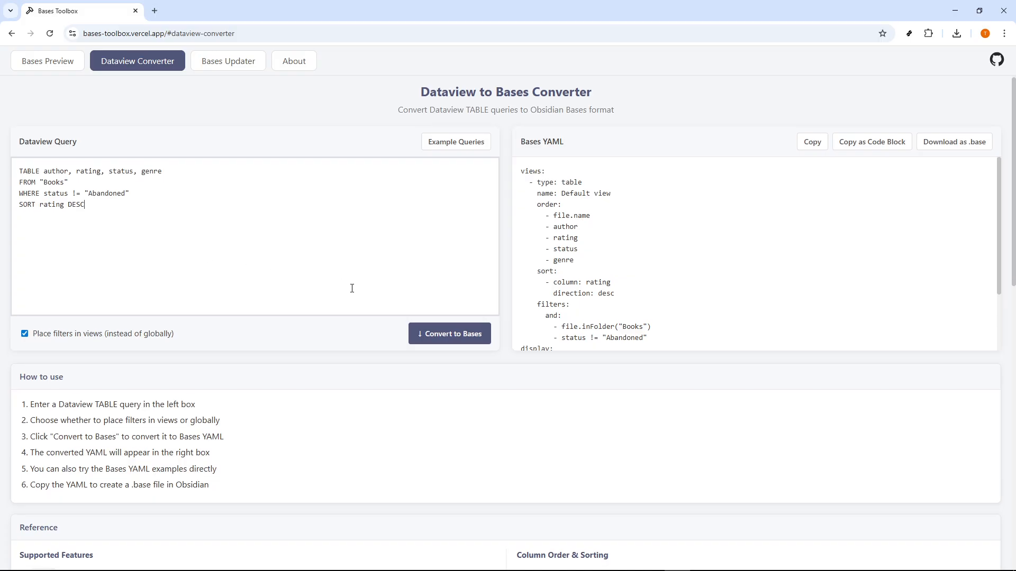
scroll(399, 319, down, 2)
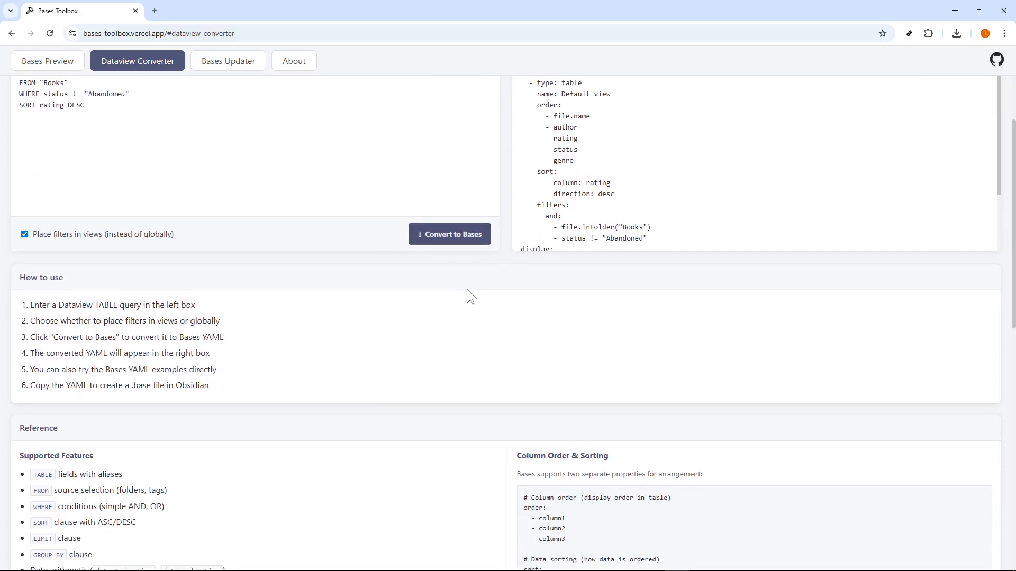
scroll(467, 295, up, 2)
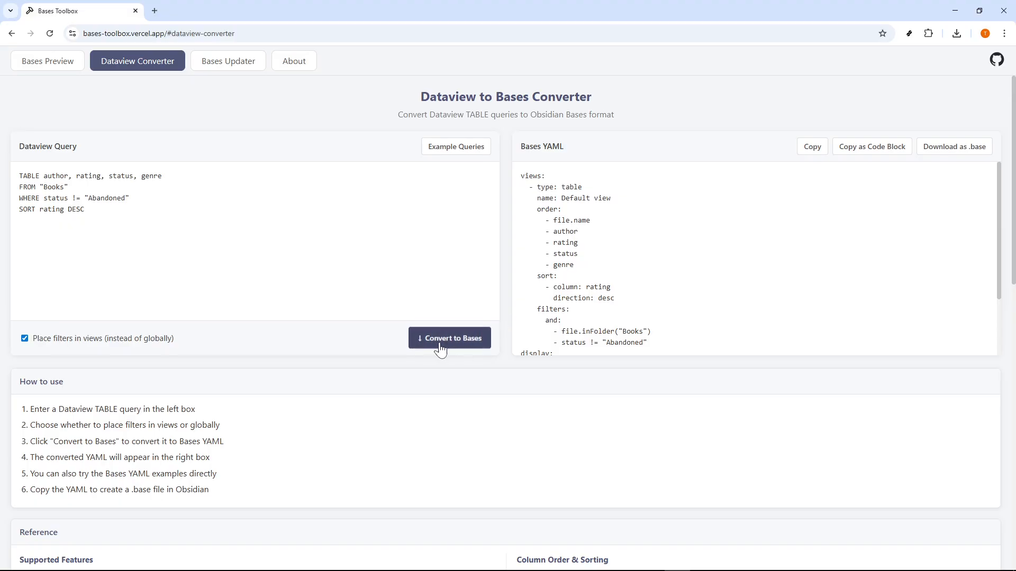
scroll(446, 344, down, 2)
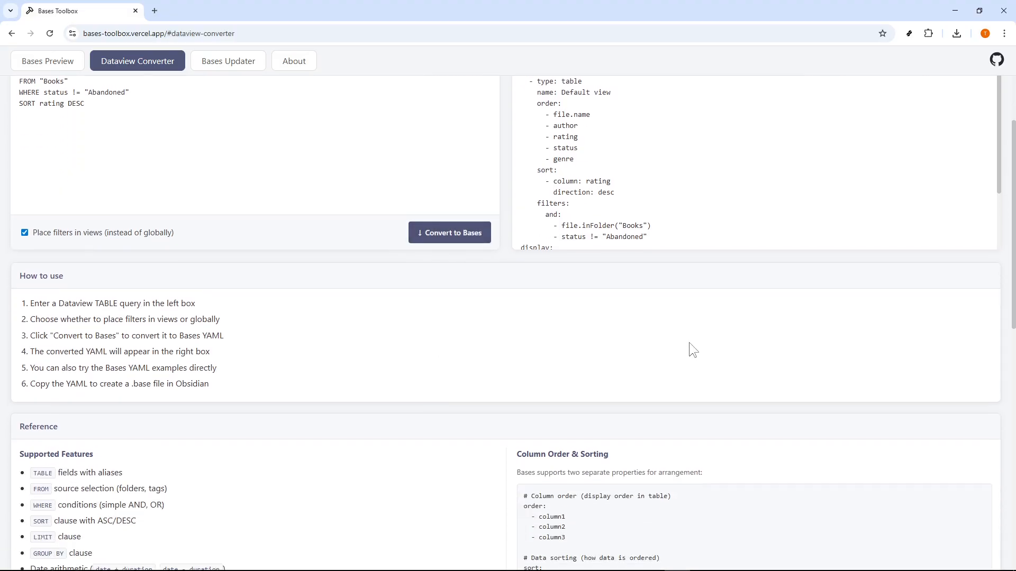
scroll(690, 343, up, 2)
scroll(623, 261, down, 1)
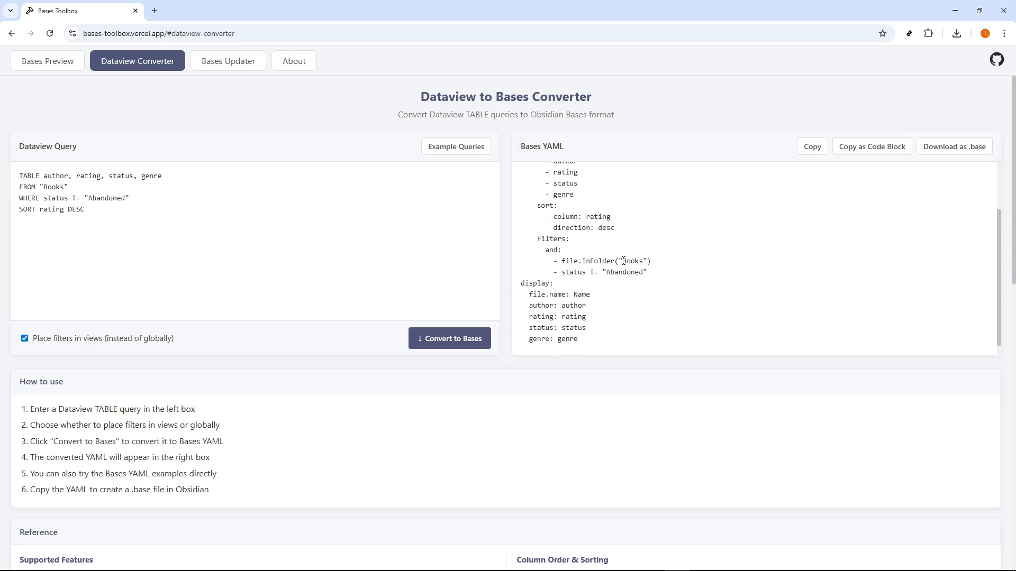
scroll(623, 261, up, 1)
scroll(617, 268, down, 2)
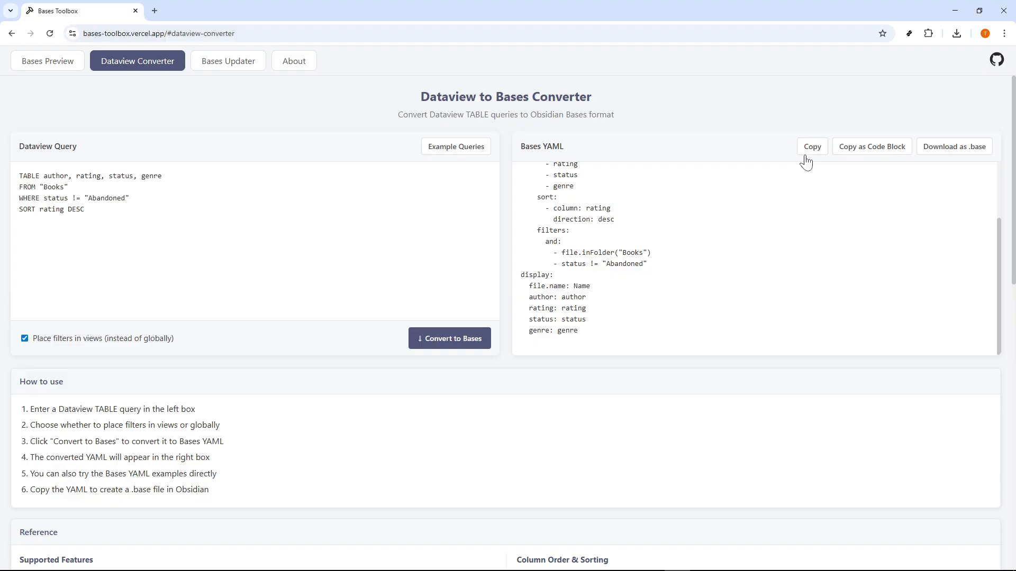
- Copy the complete converted Bases YAML to the clipboard
drag(582, 335, 517, 181)
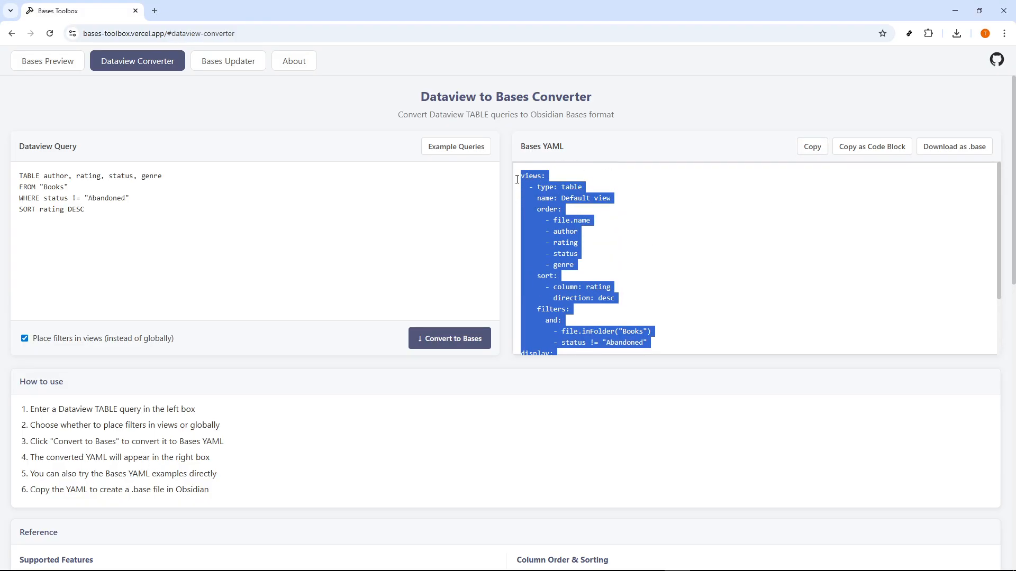
right_click(583, 224)
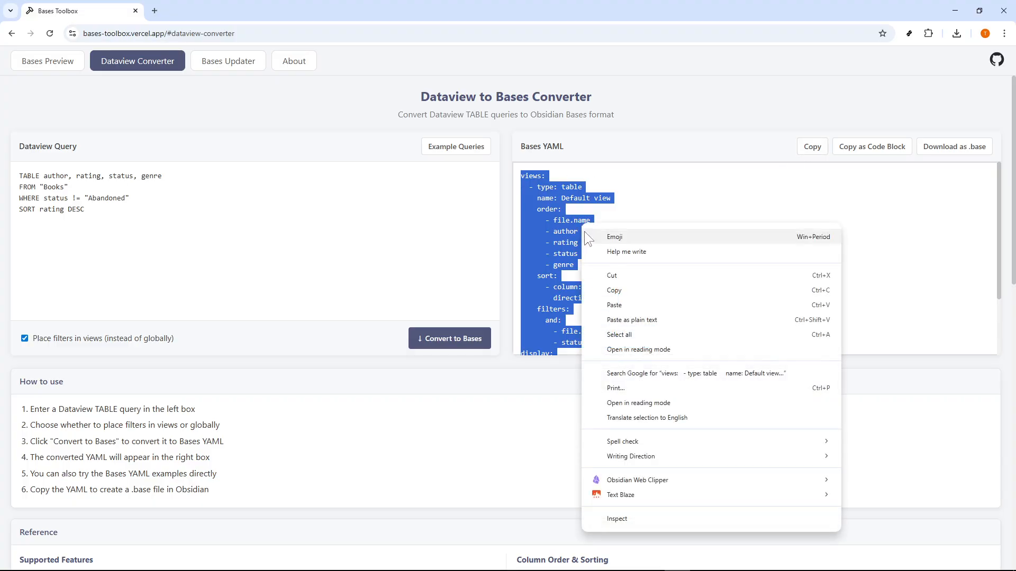
click(618, 291)
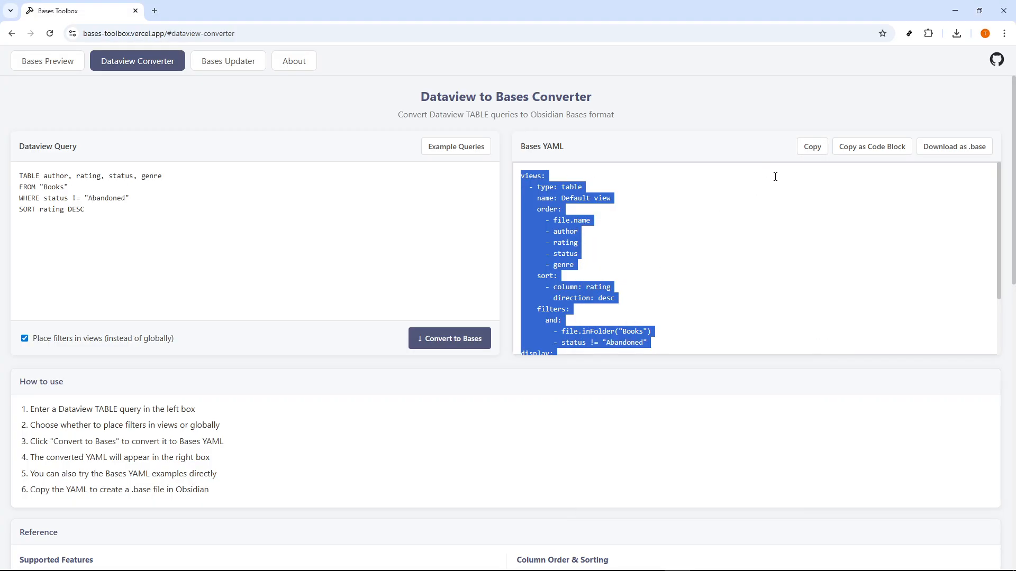
click(813, 148)
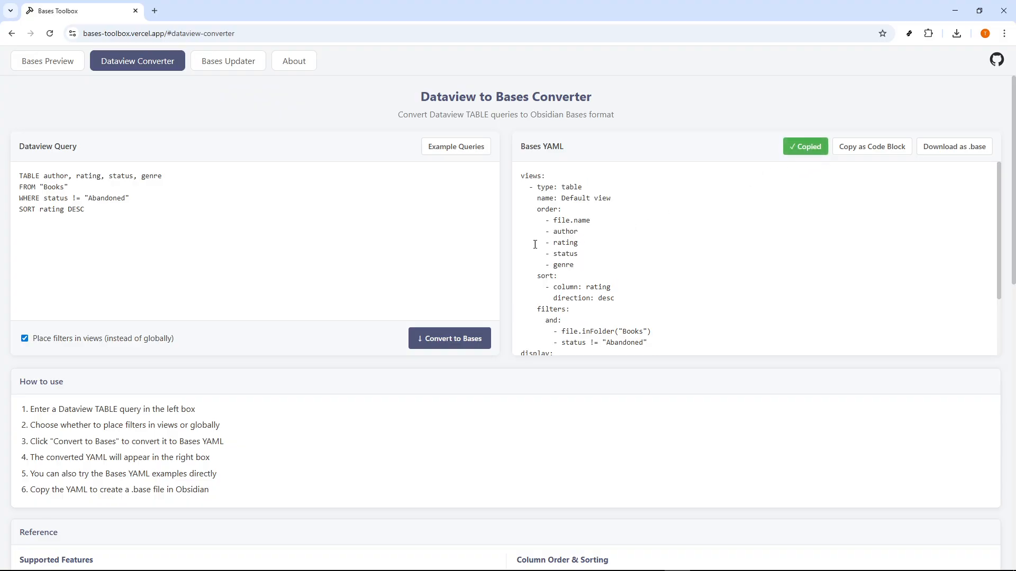
- Switch to the Reading Dashboard note in Obsidian and change the code block's language from dataview to base
key(alt+Tab)
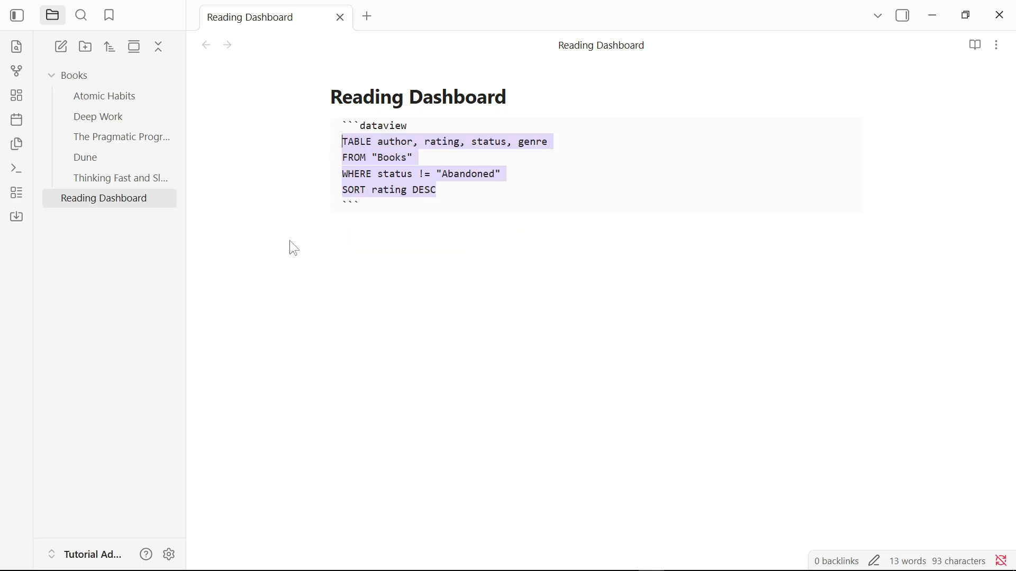
click(379, 221)
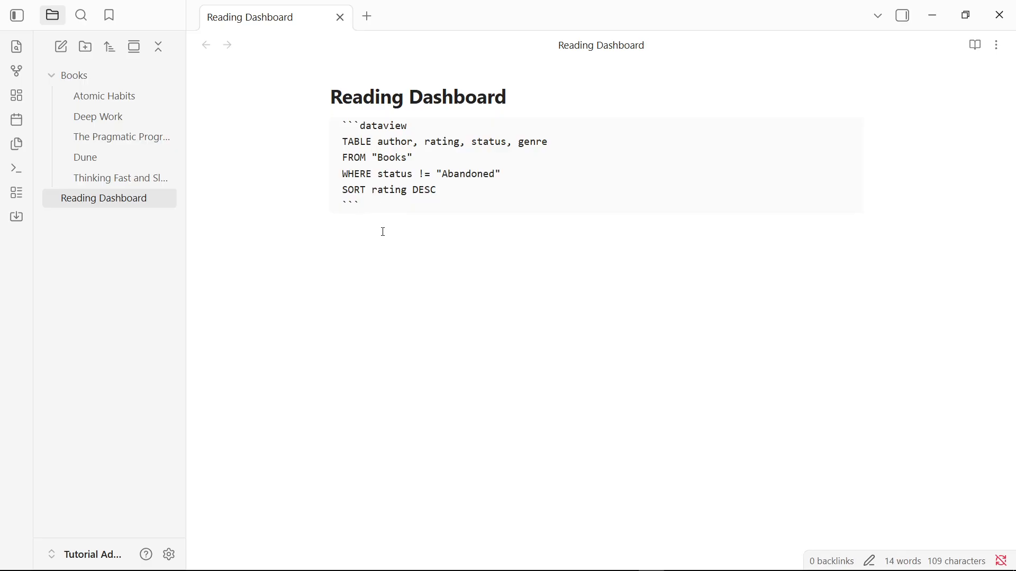
key(ctrl+e)
key(ctrl+e)
click(361, 127)
drag(418, 128, 360, 127)
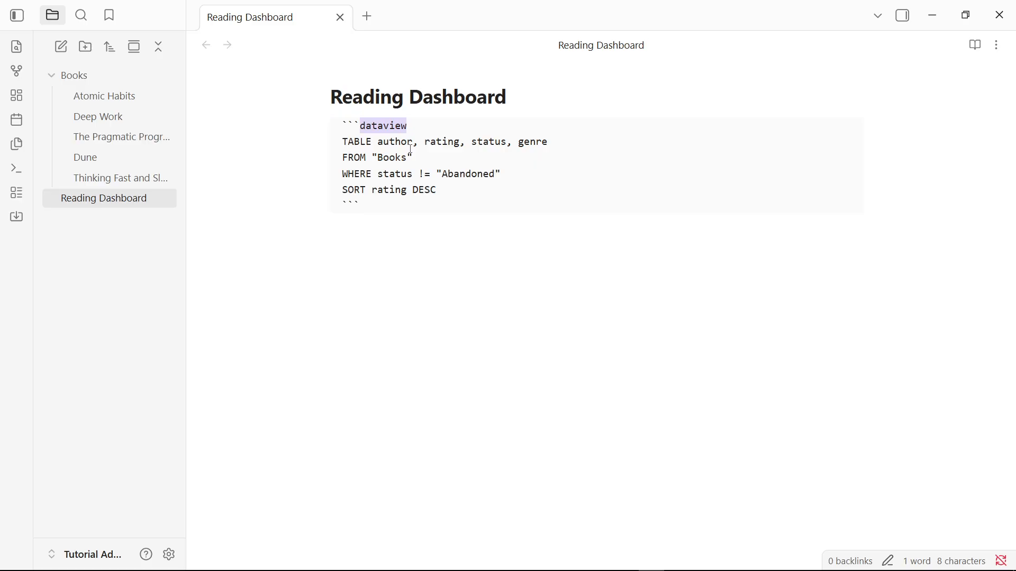
text(base)
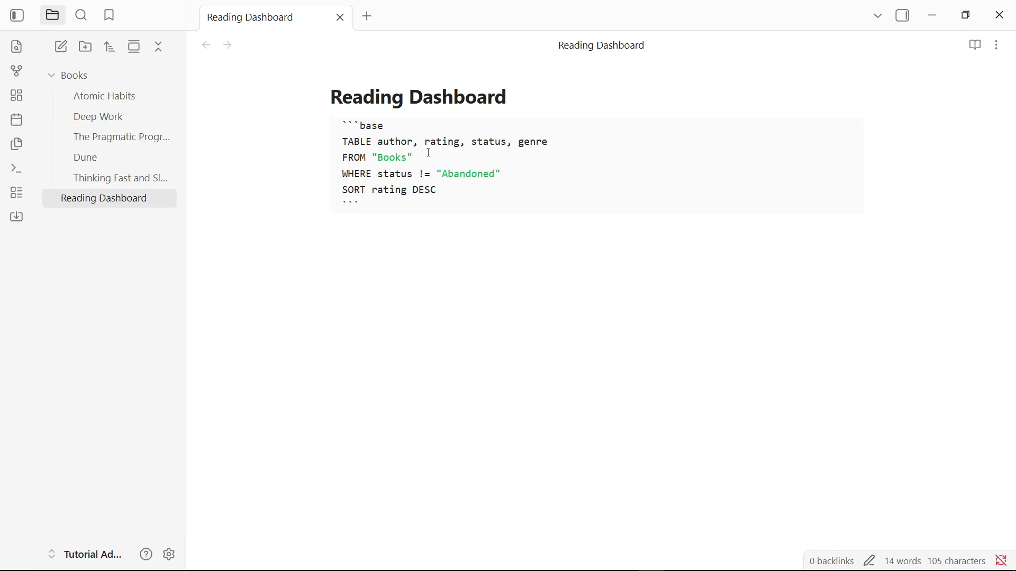
- Replace the old TABLE-to-SORT query lines with the copied Bases YAML and remove the blank line before the closing fence
drag(439, 191, 343, 142)
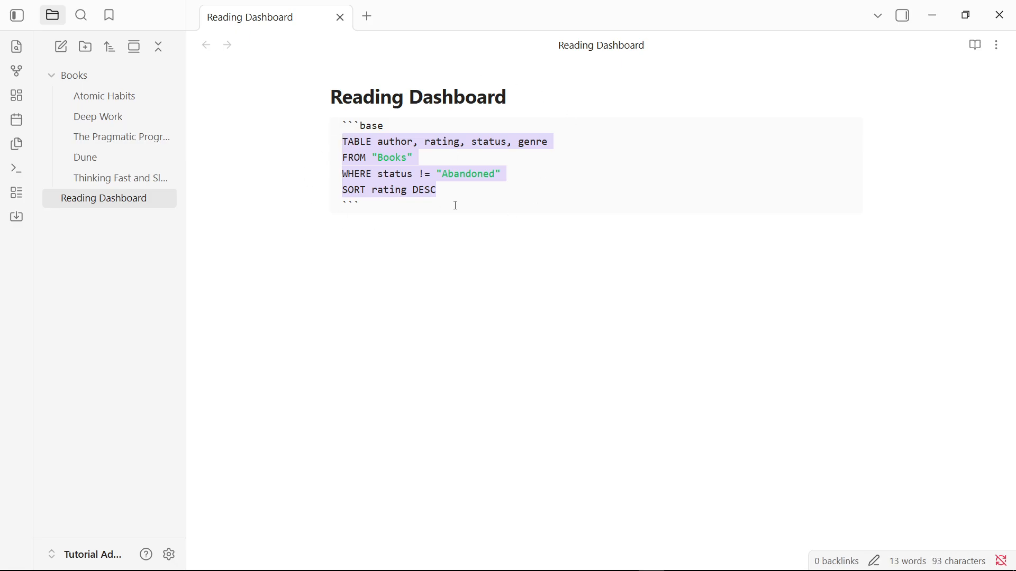
key(BackSpace)
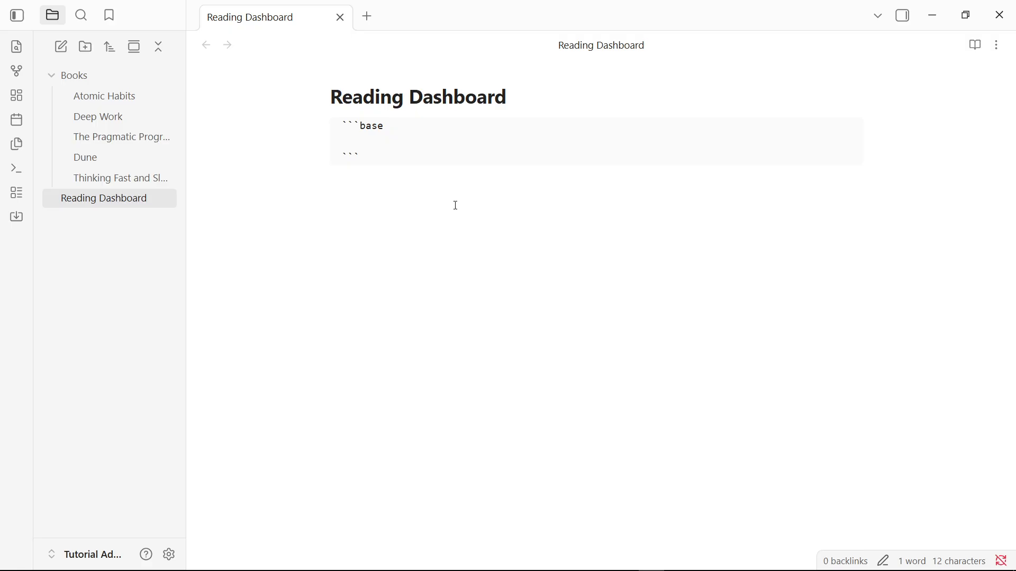
key(ctrl+v)
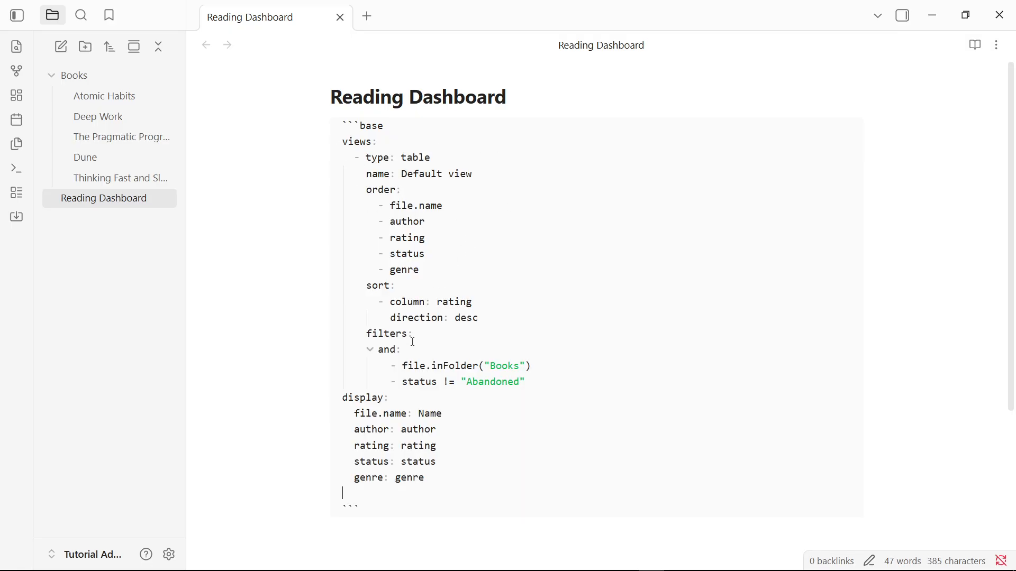
key(BackSpace)
click(357, 491)
- Render the note in reading view, compare it with the YAML source, and return to the rendered table
key(ctrl+e)
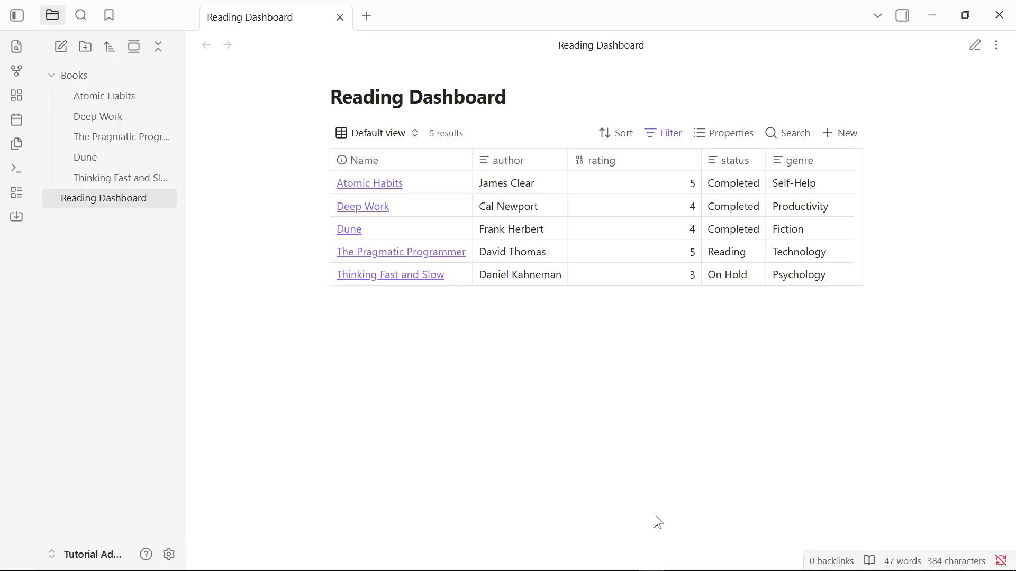
key(ctrl+e)
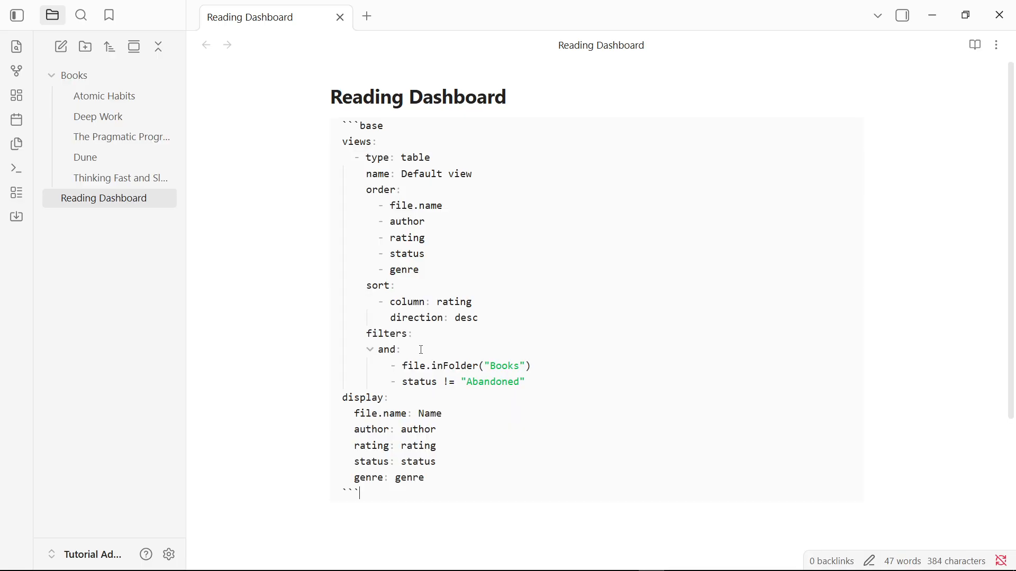
key(ctrl+e)
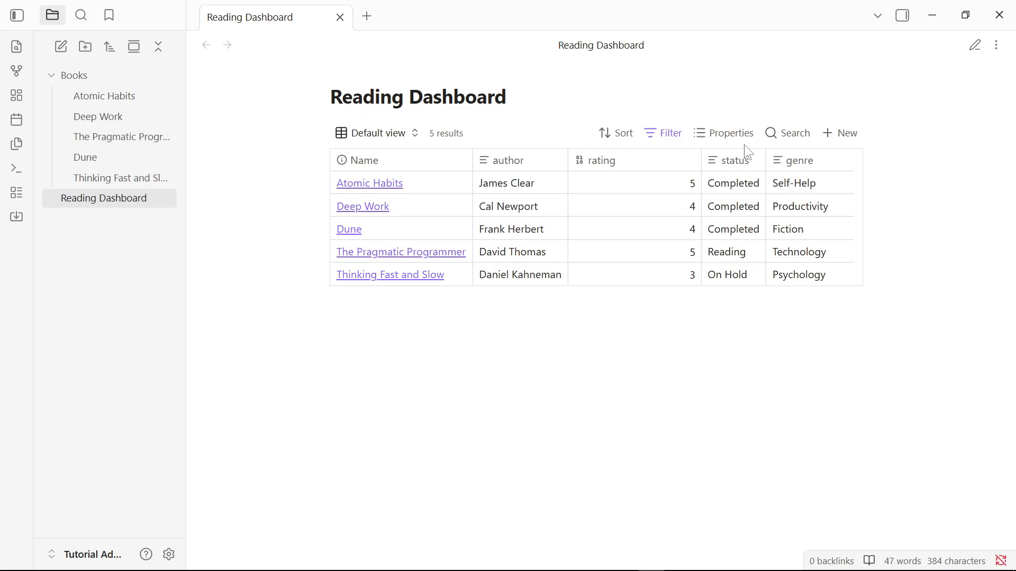
- Hide the Name and genre properties in the base table and re-add author as the last column
click(722, 129)
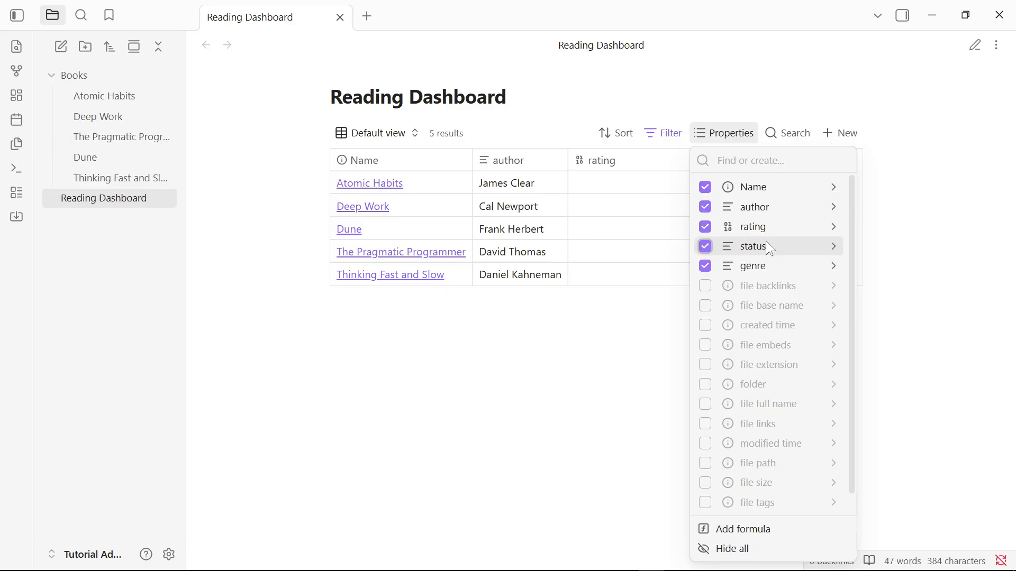
scroll(754, 270, down, 1)
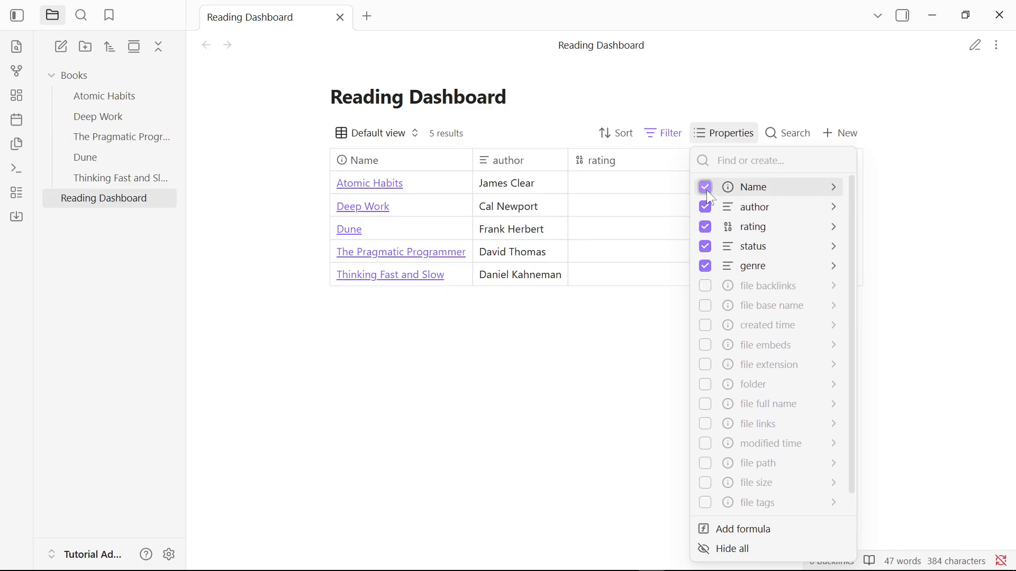
click(706, 189)
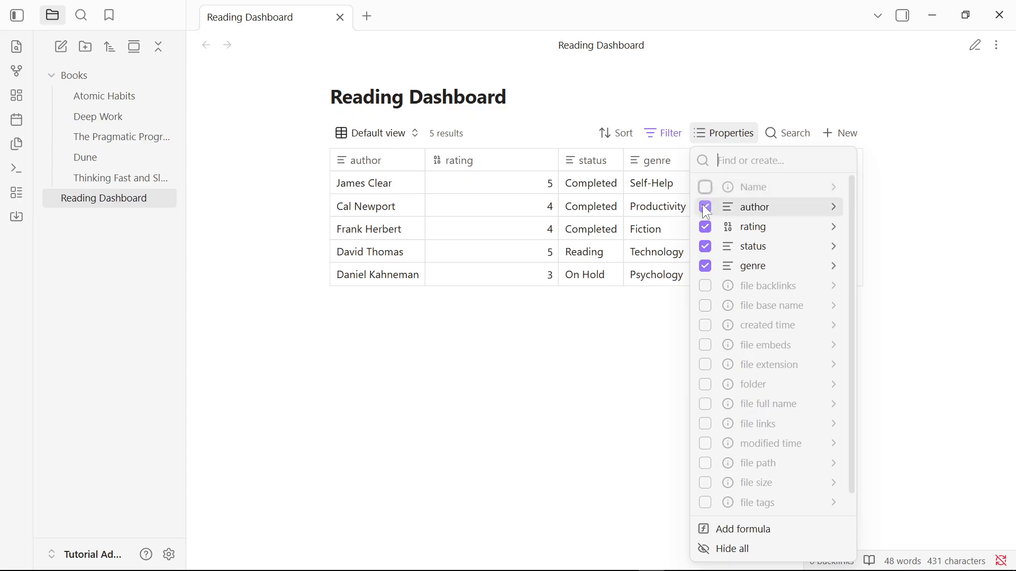
click(706, 206)
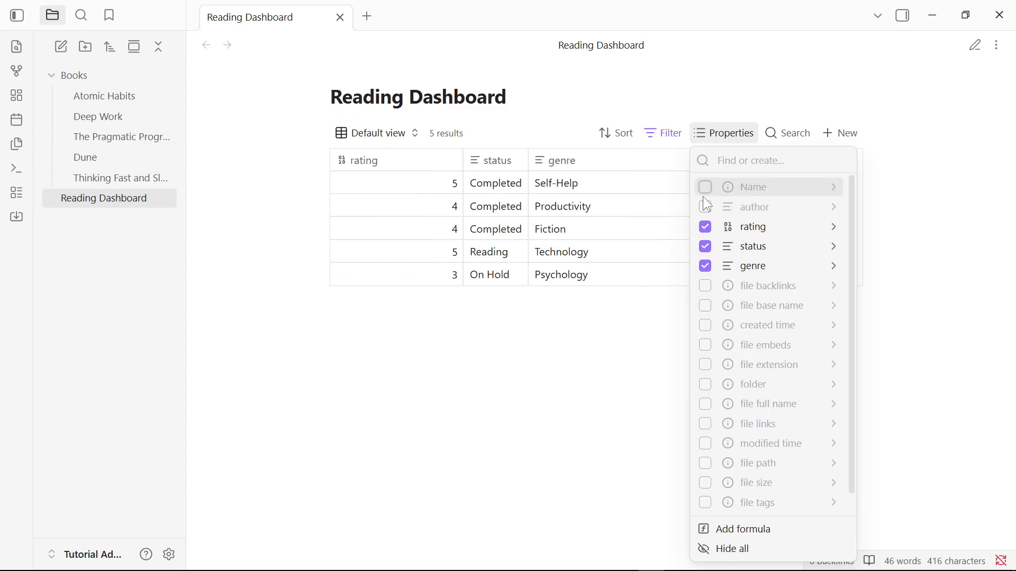
click(705, 206)
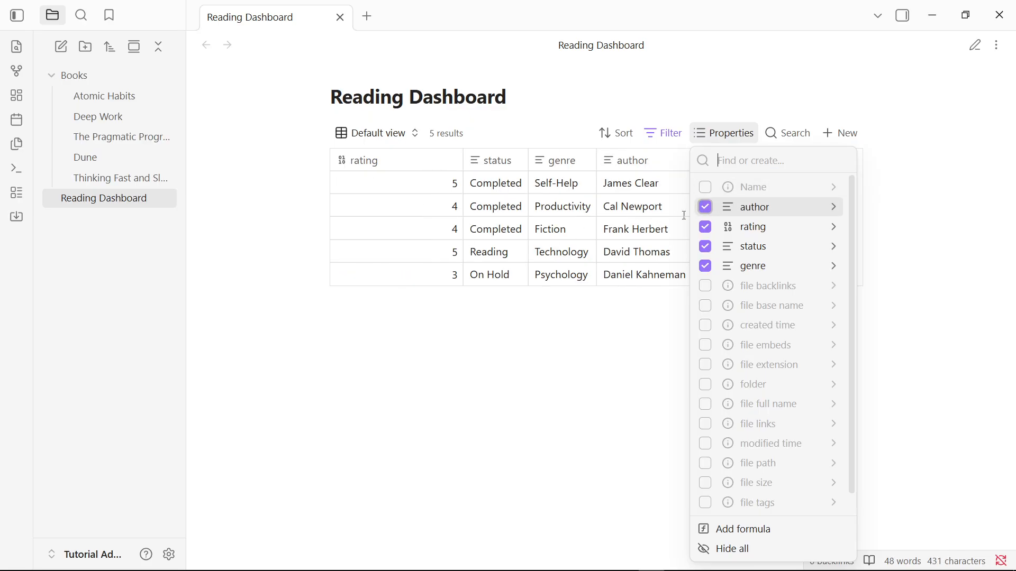
click(705, 265)
click(572, 317)
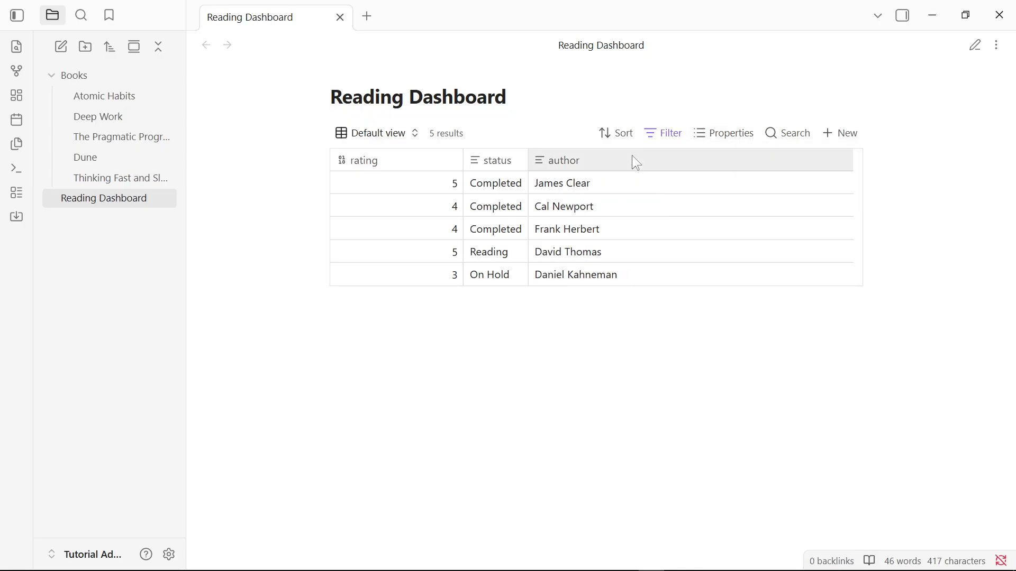
- Search the table's properties for "na" and show the Name property as a column again
click(706, 132)
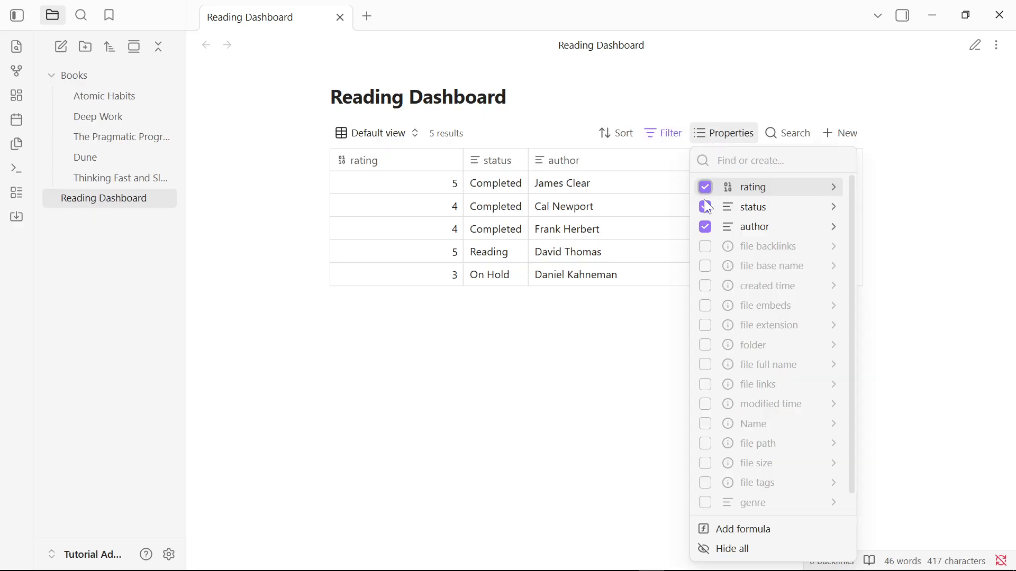
text(na)
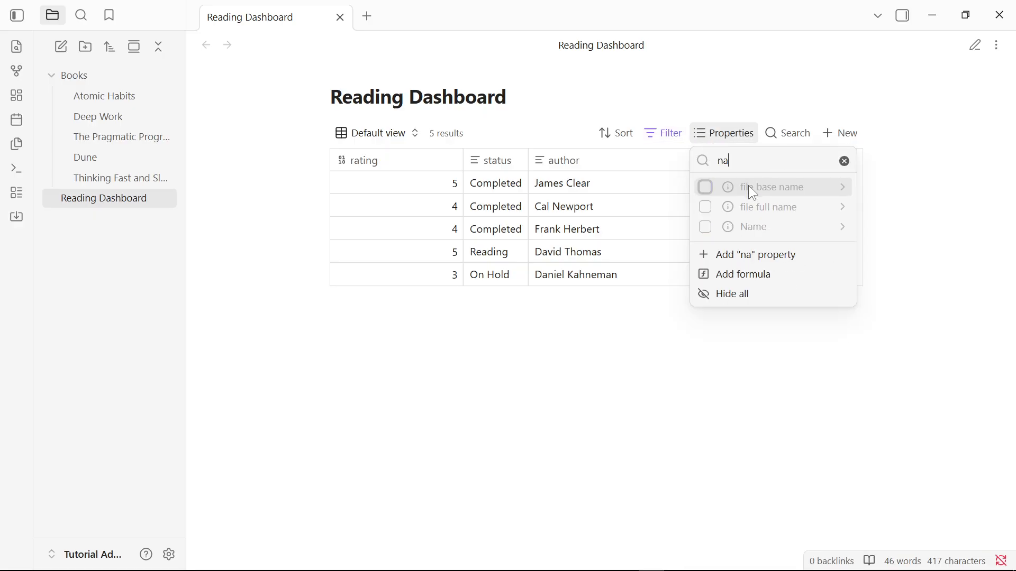
click(748, 226)
key(Escape)
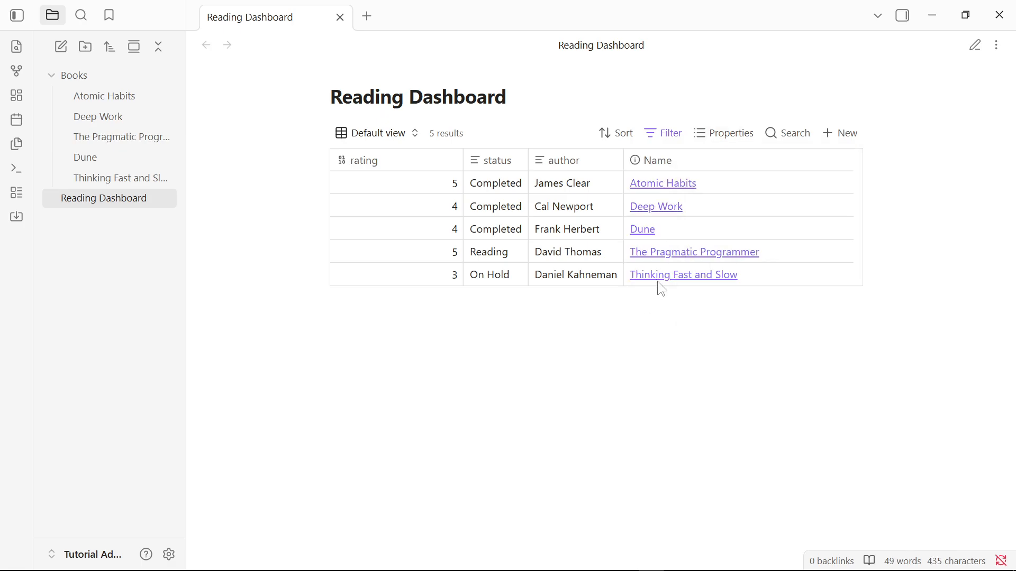
- Add a sort to the table by Name in A → Z order
click(616, 142)
click(647, 254)
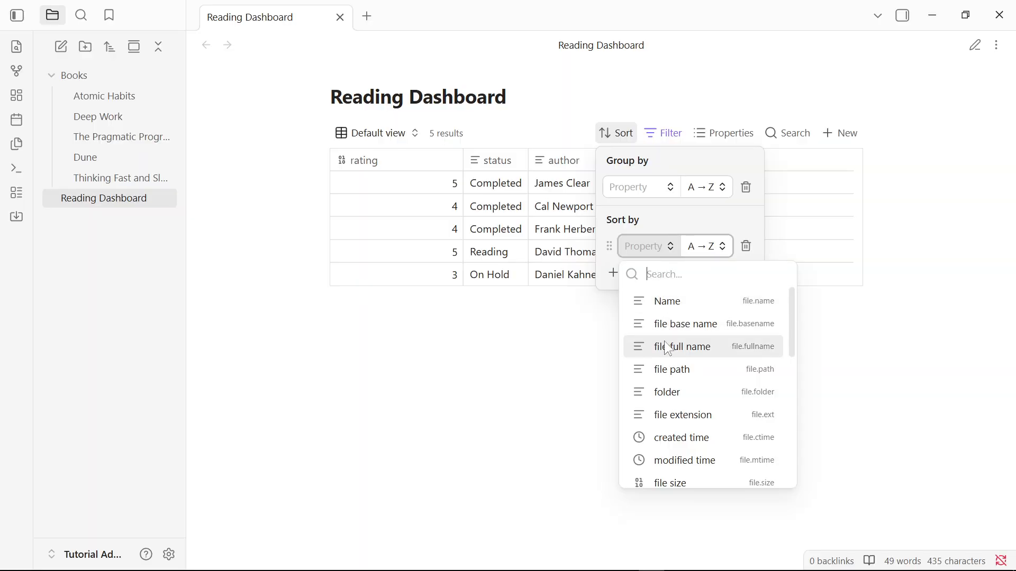
click(671, 304)
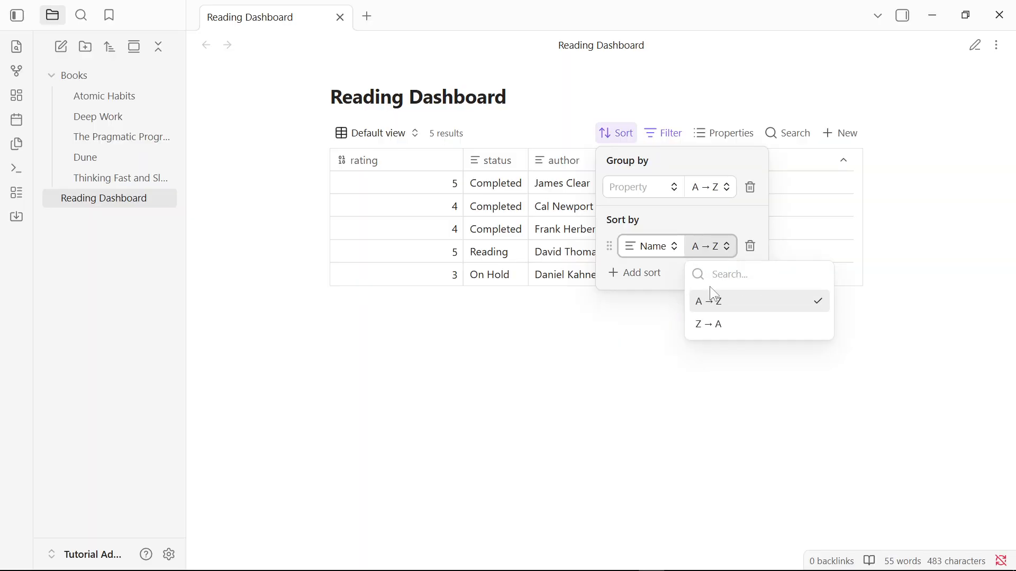
click(711, 301)
click(634, 338)
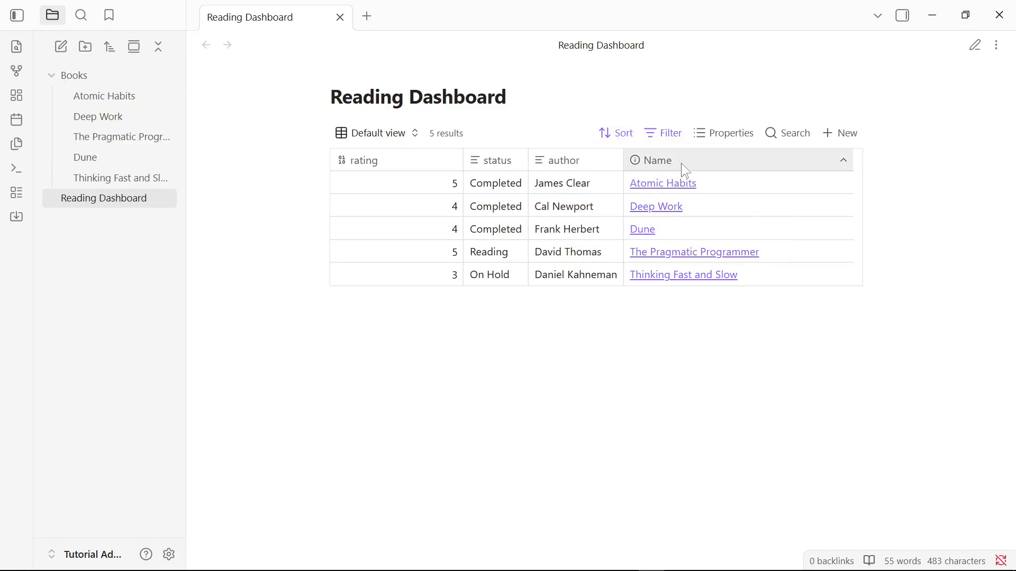
- Move the Name column to the front of the table, before rating, and check the sort settings
drag(685, 169, 366, 162)
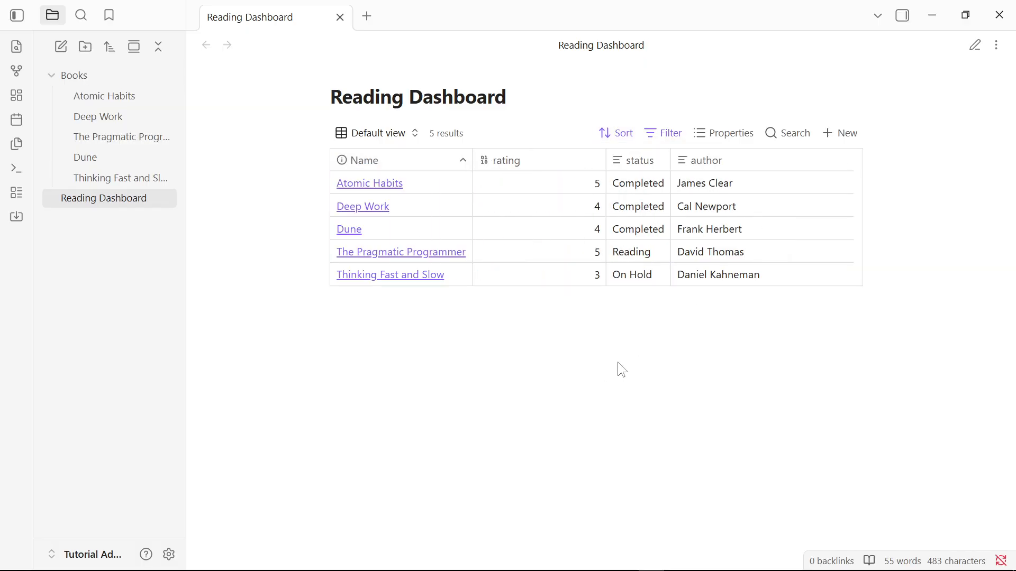
click(618, 138)
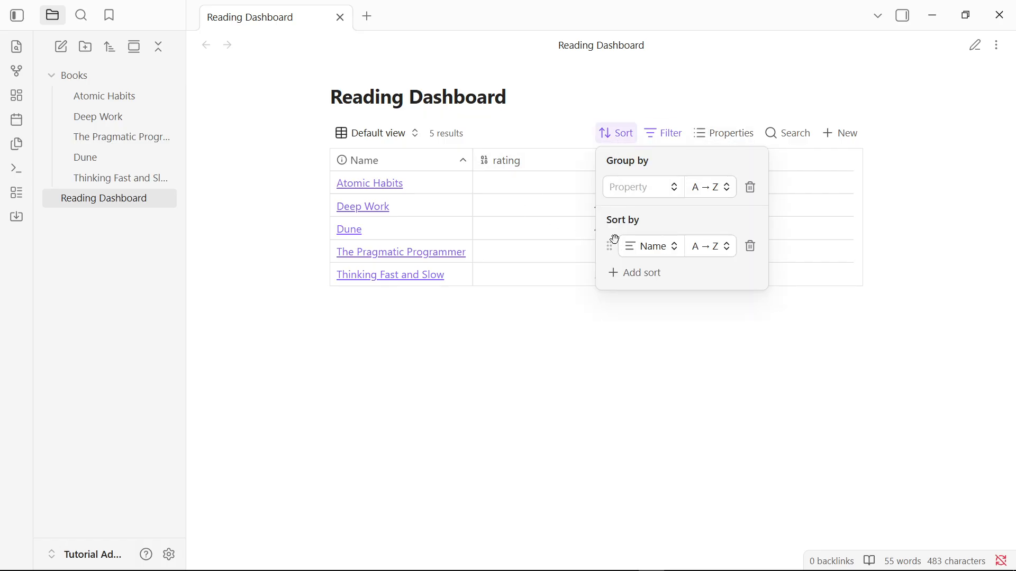
click(619, 315)
- Try matching this view's filters with "Any of the following are true" and restore "All the following are true"
click(665, 138)
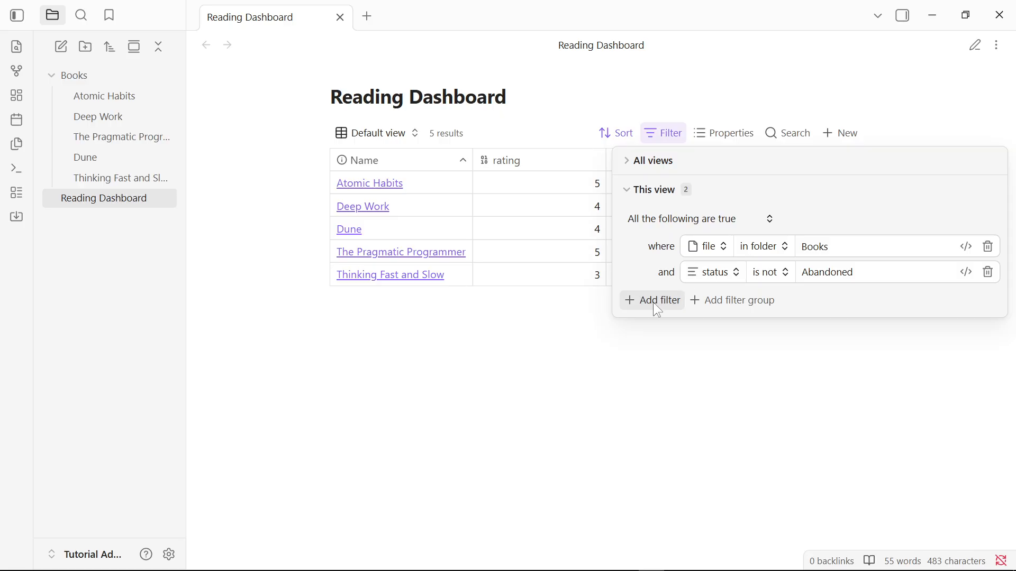
click(663, 219)
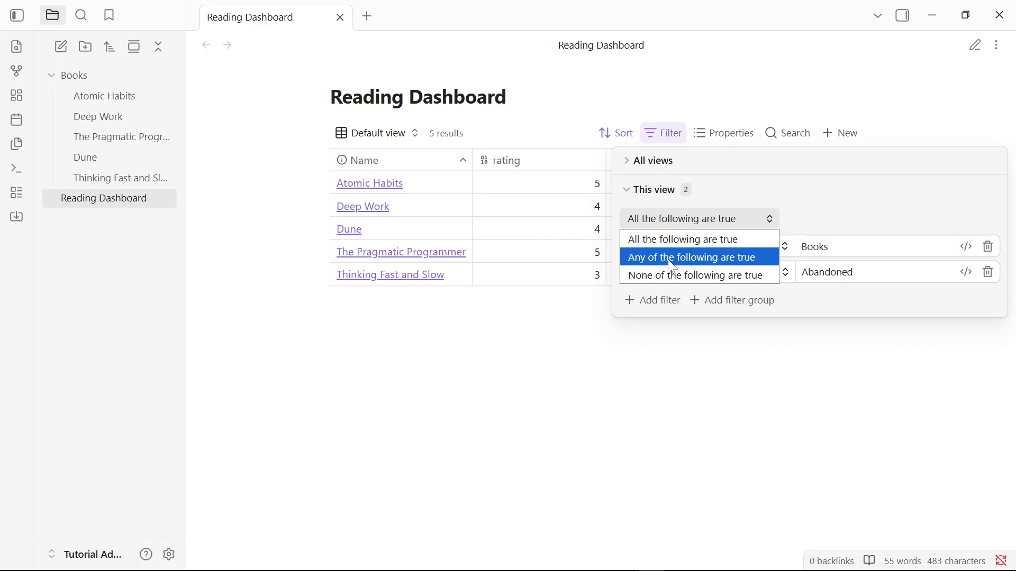
click(667, 256)
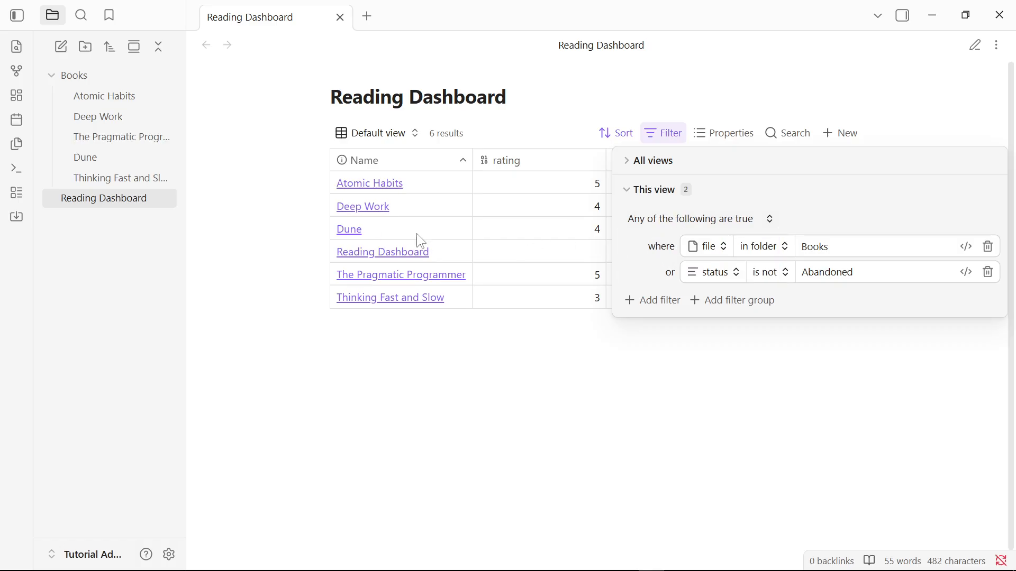
click(666, 217)
click(672, 237)
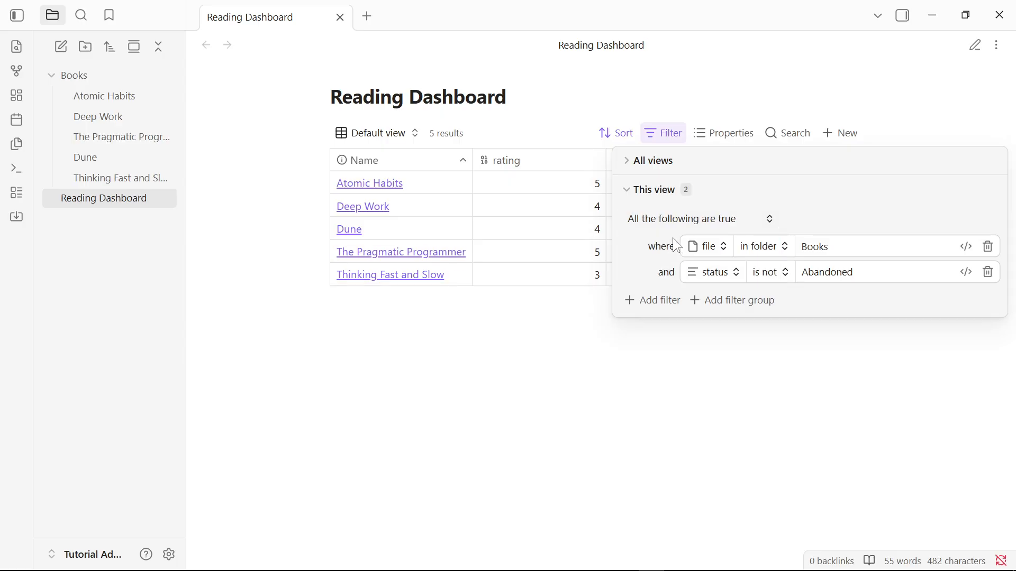
click(598, 328)
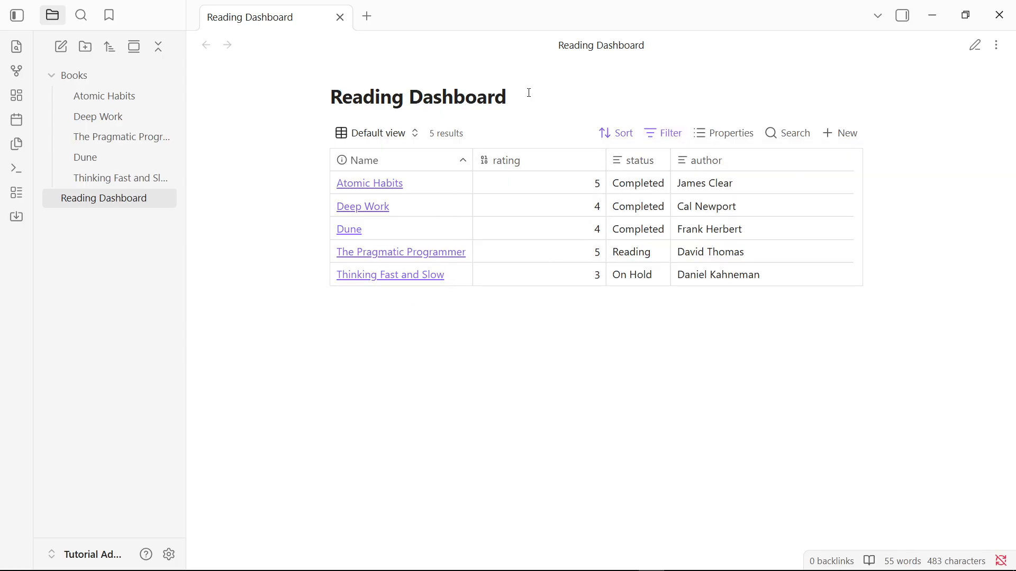